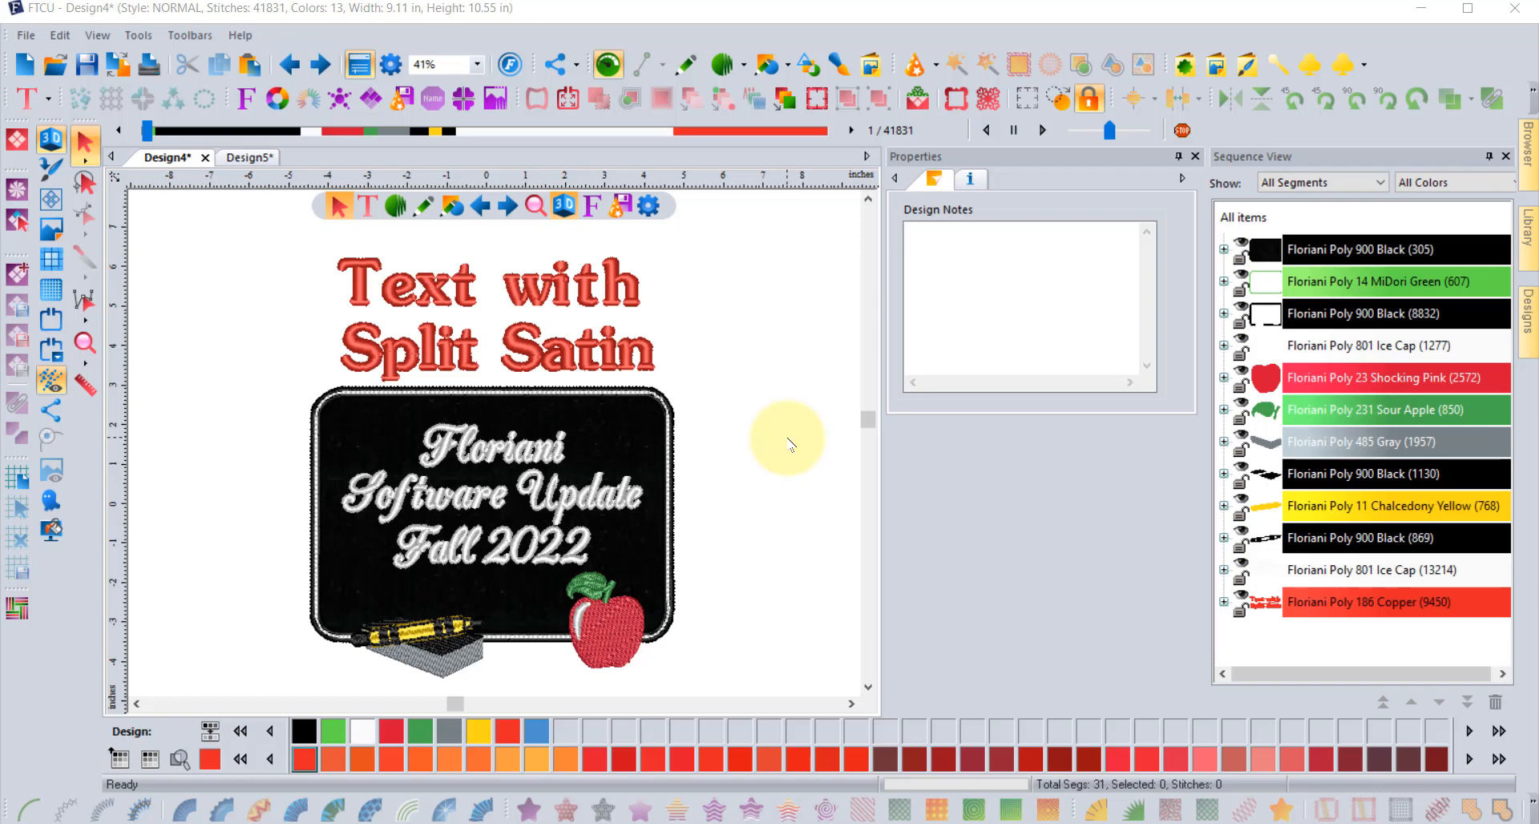
Apply Random split quality control to the "Text with Split Satin" lettering, with minimum stitch length 2 and maximum 6
{"action": "left_click", "coordinate": [555, 289]}
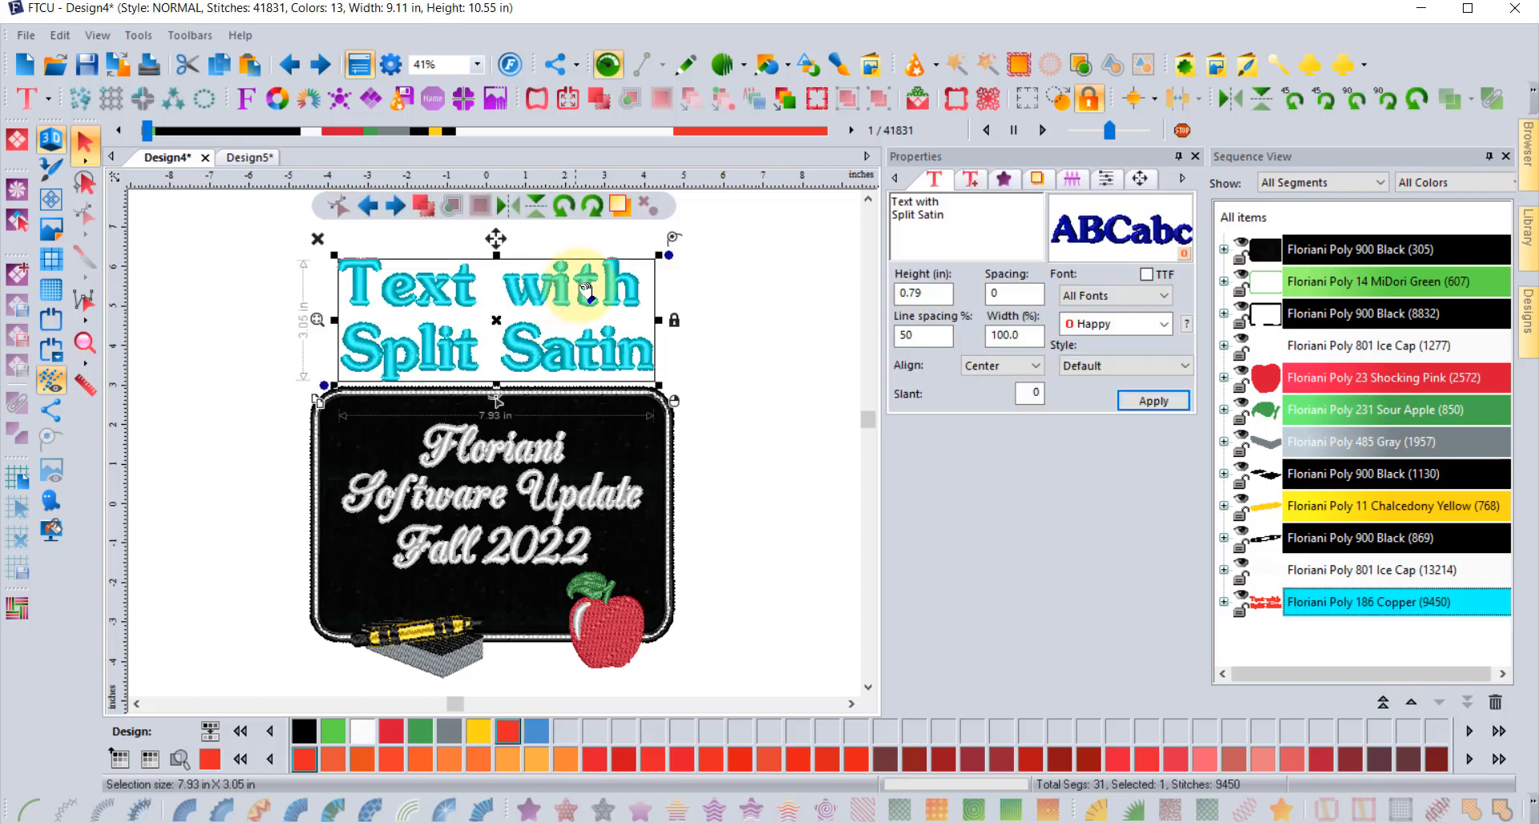
{"action": "left_click", "coordinate": [1106, 179]}
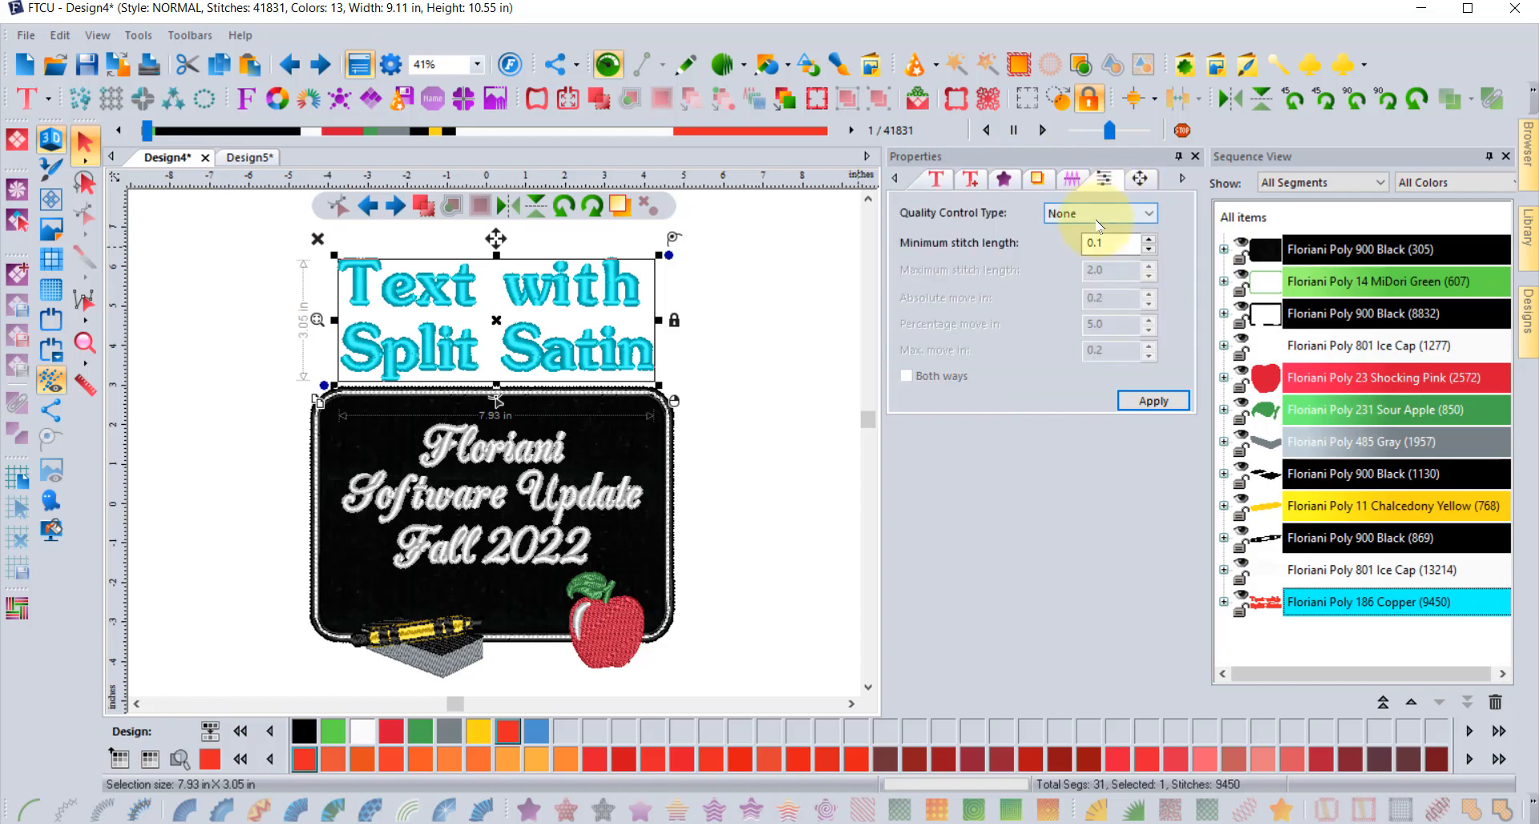
{"action": "left_click", "coordinate": [1096, 215]}
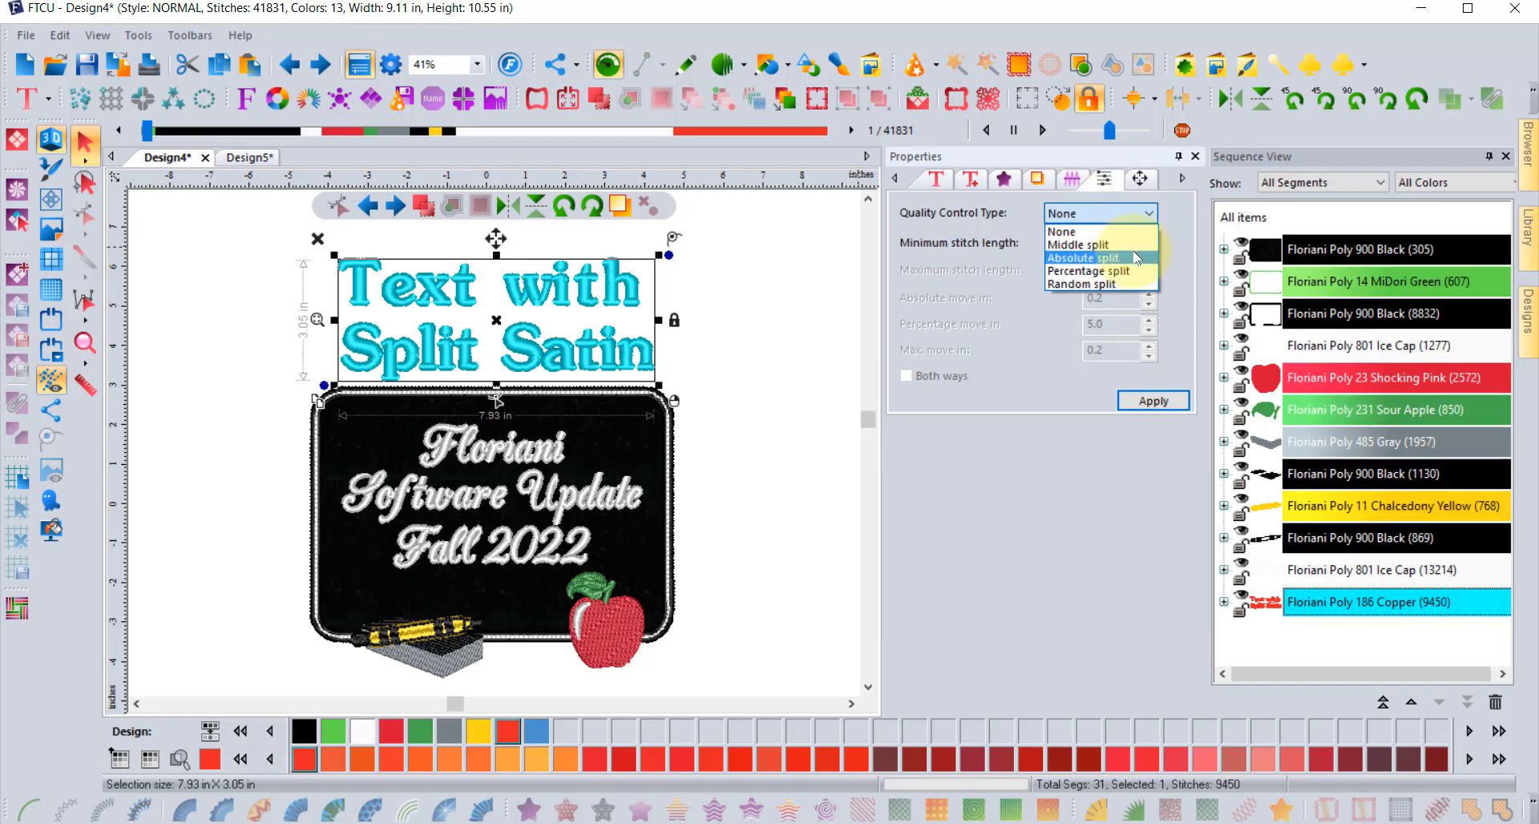
{"action": "left_click", "coordinate": [1091, 284]}
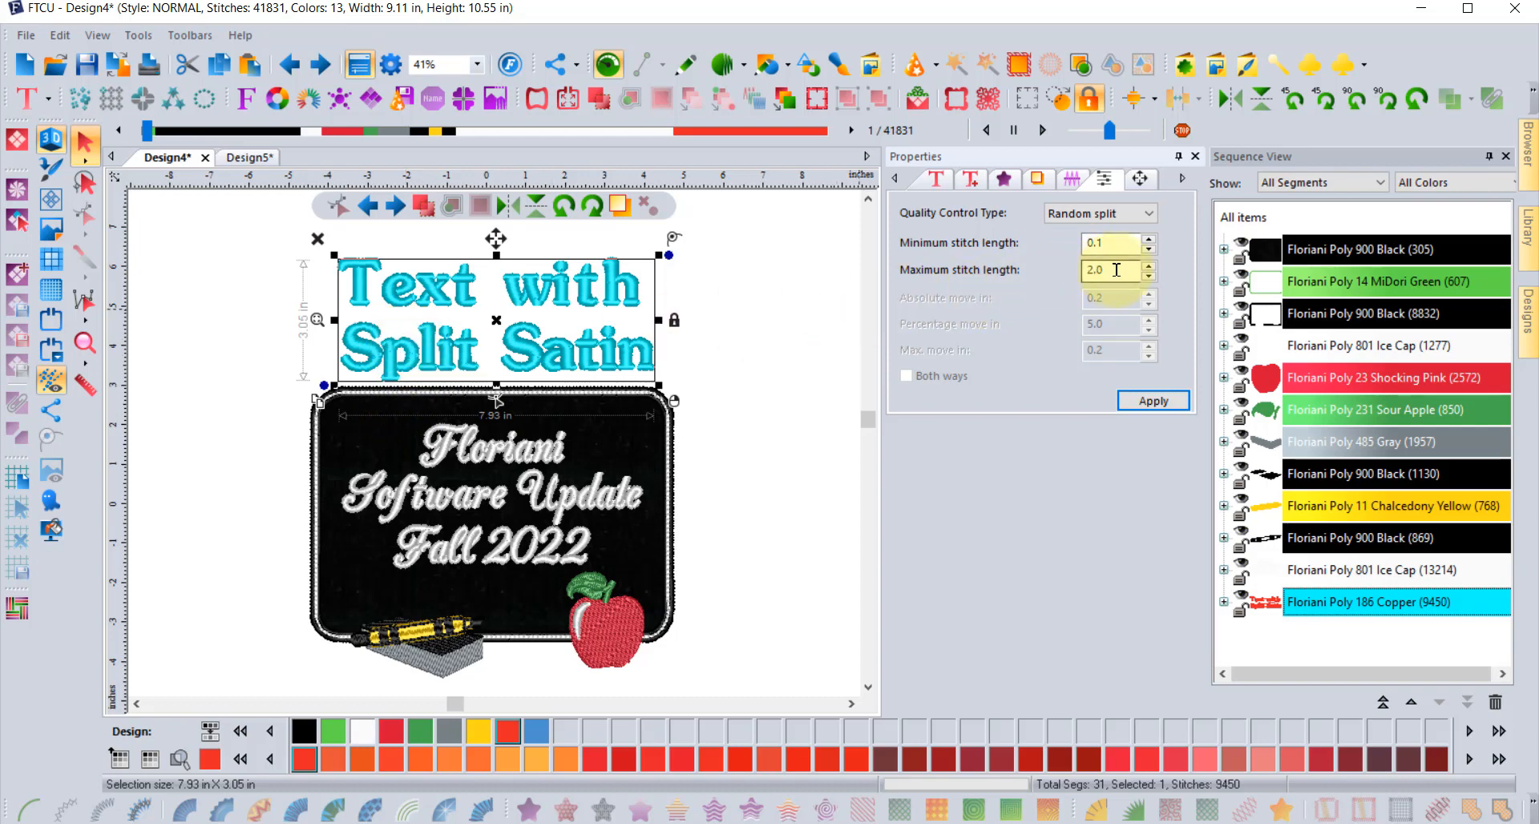
{"action": "left_click_drag", "start_coordinate": [1116, 270], "coordinate": [1044, 270]}
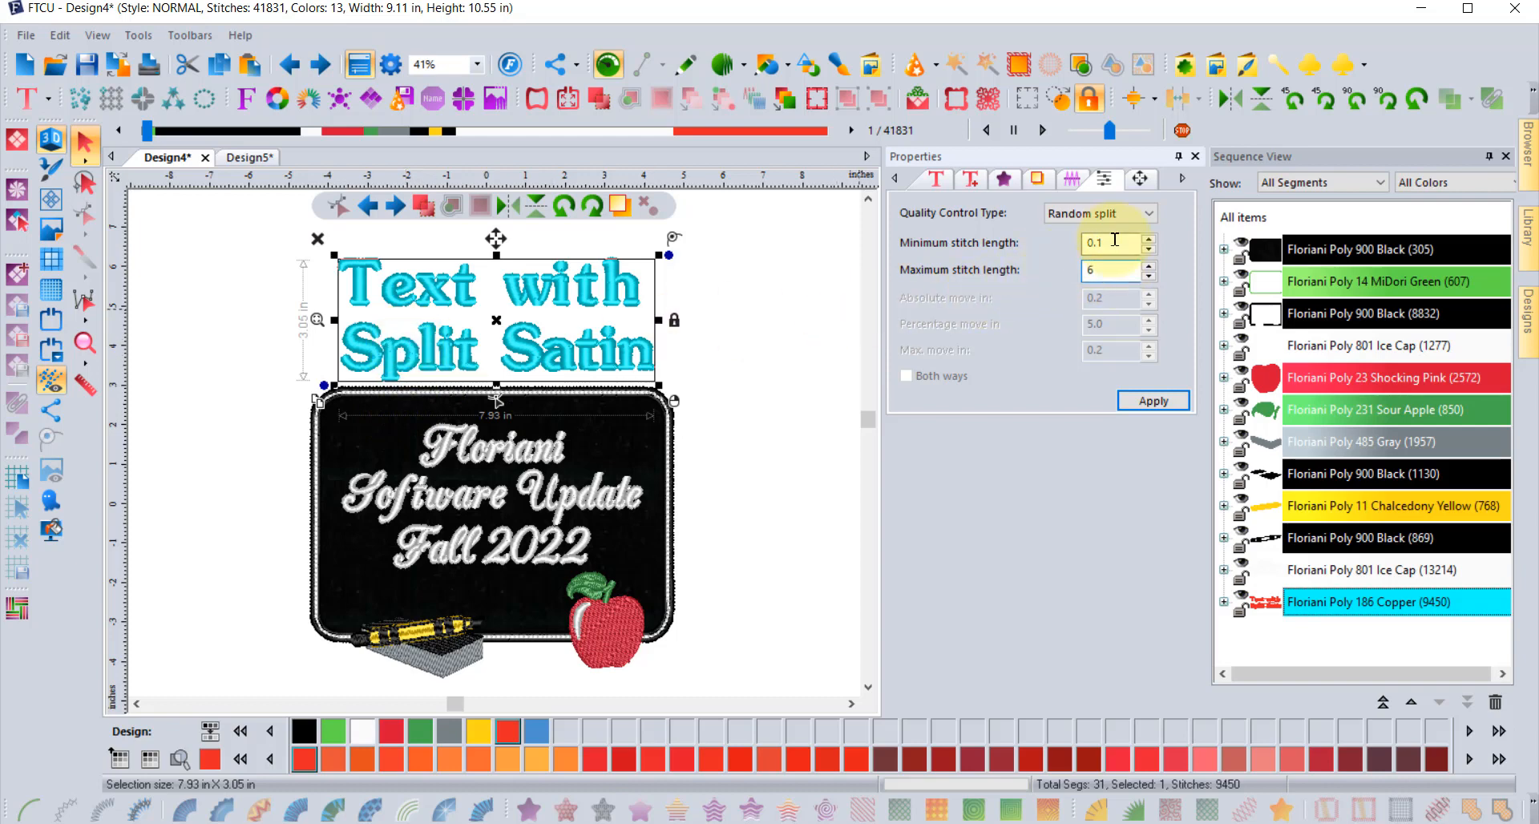
{"action": "left_click_drag", "start_coordinate": [1130, 243], "coordinate": [1032, 257]}
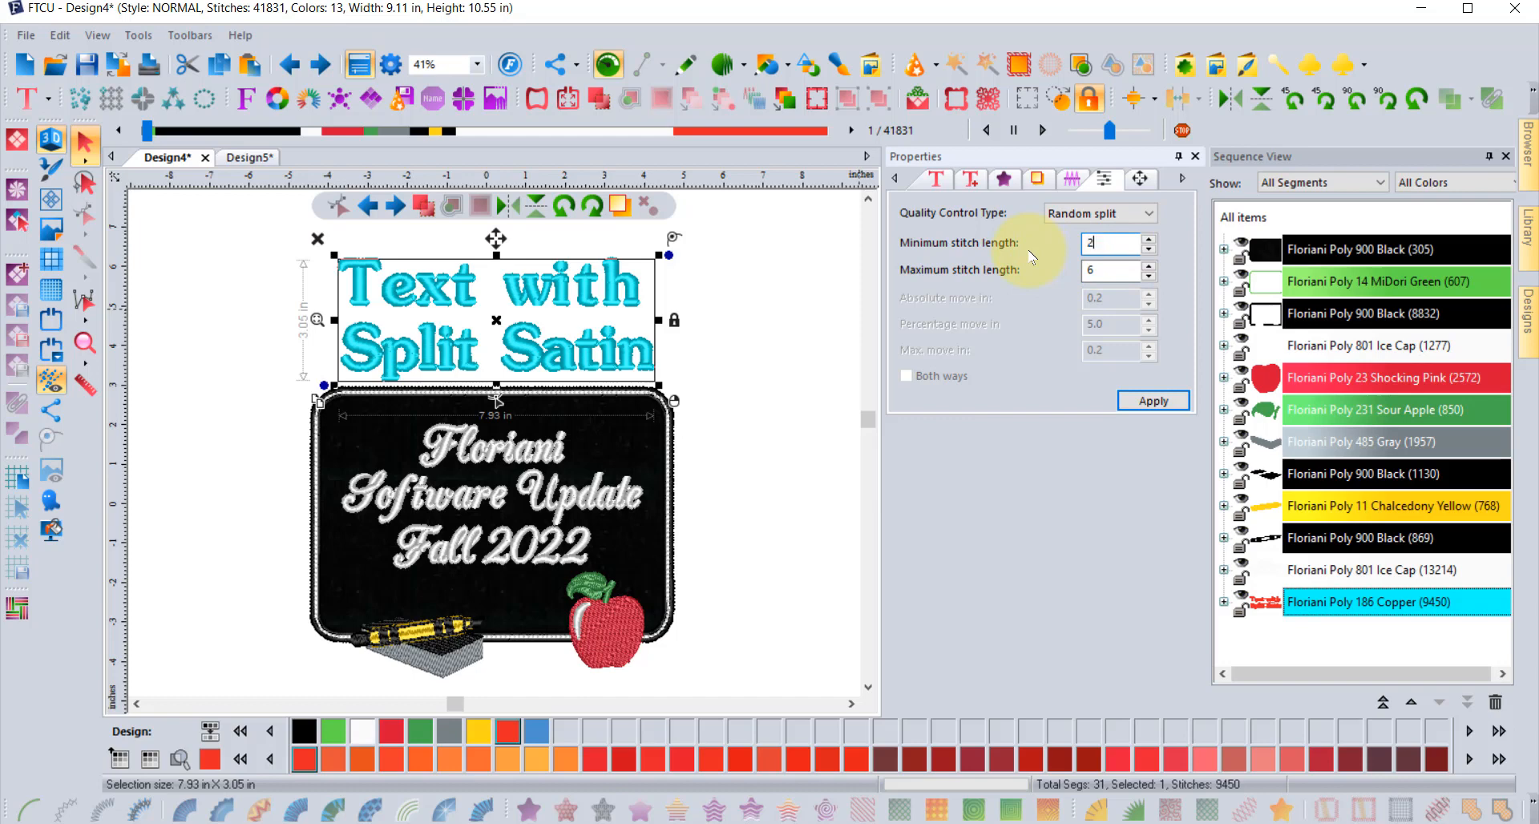
{"action": "left_click", "coordinate": [1158, 400]}
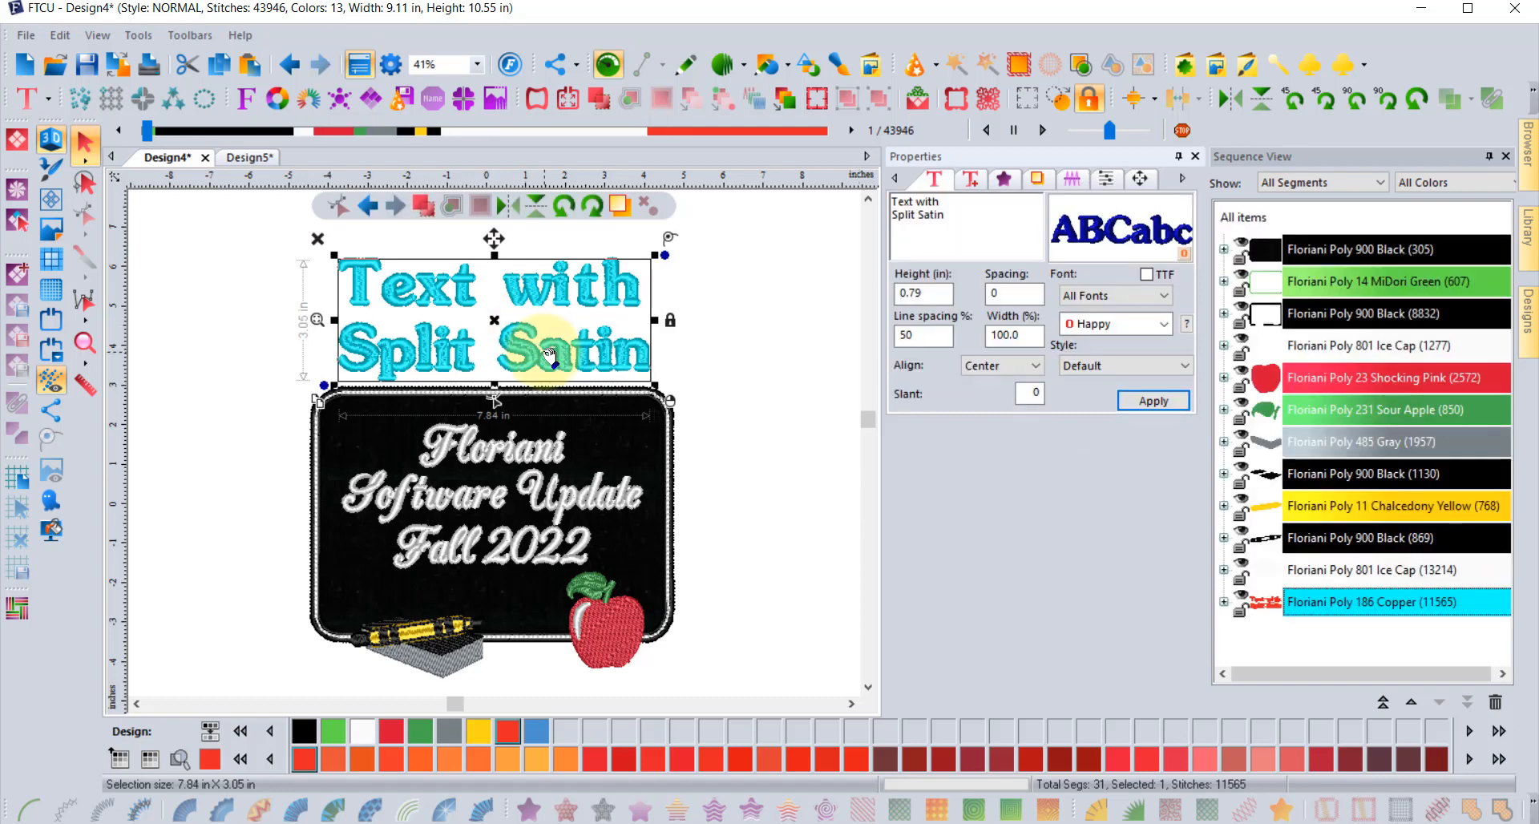
Inspect the split stitches in the word "Split" and set the lettering's maximum stitch length to 8
{"action": "scroll", "coordinate": [404, 348], "scroll_direction": "up", "scroll_amount": 2}
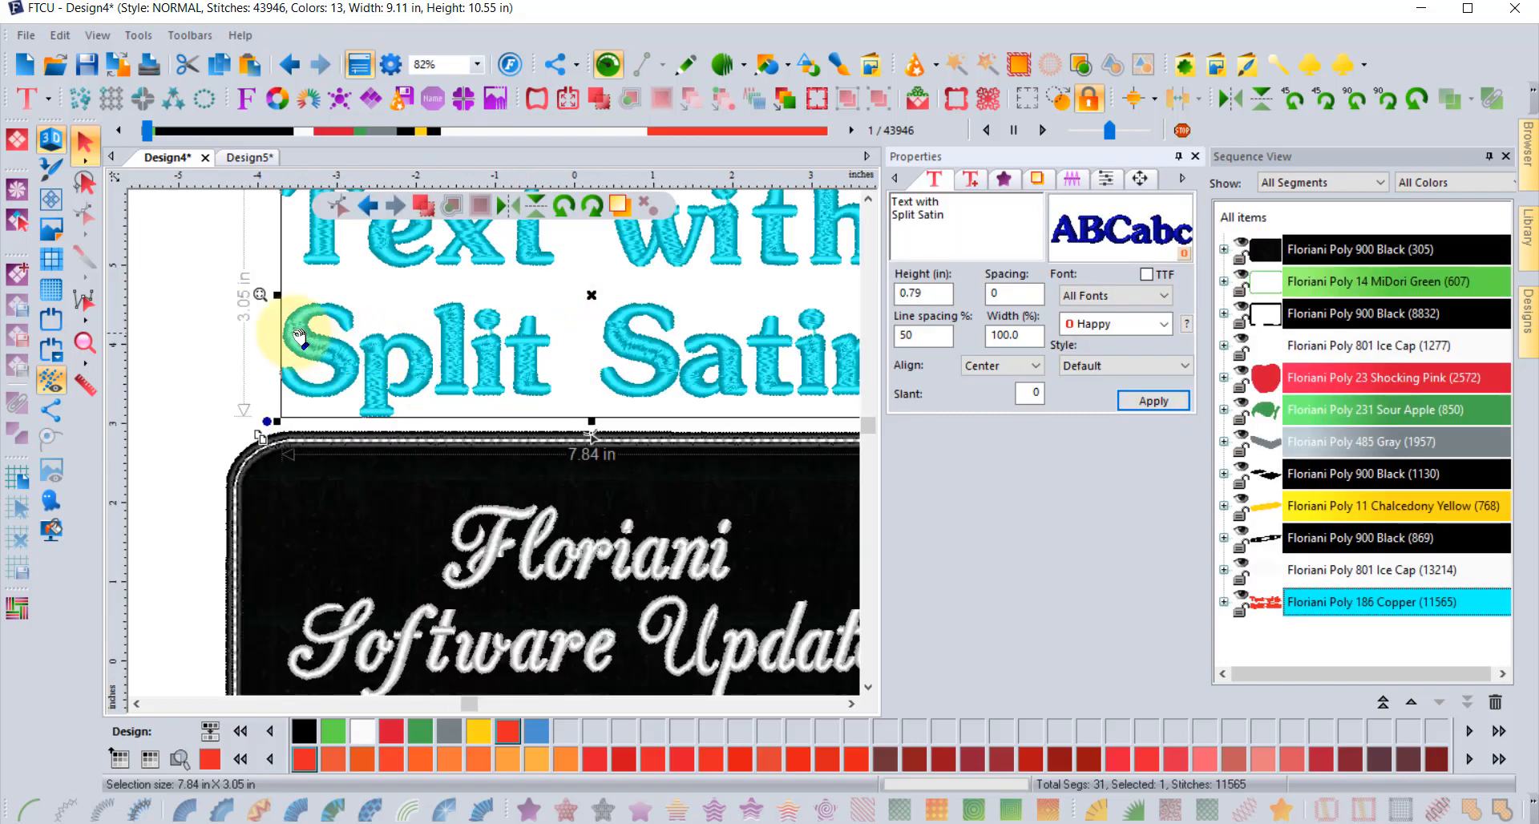
{"action": "scroll", "coordinate": [297, 335], "scroll_direction": "up", "scroll_amount": 2}
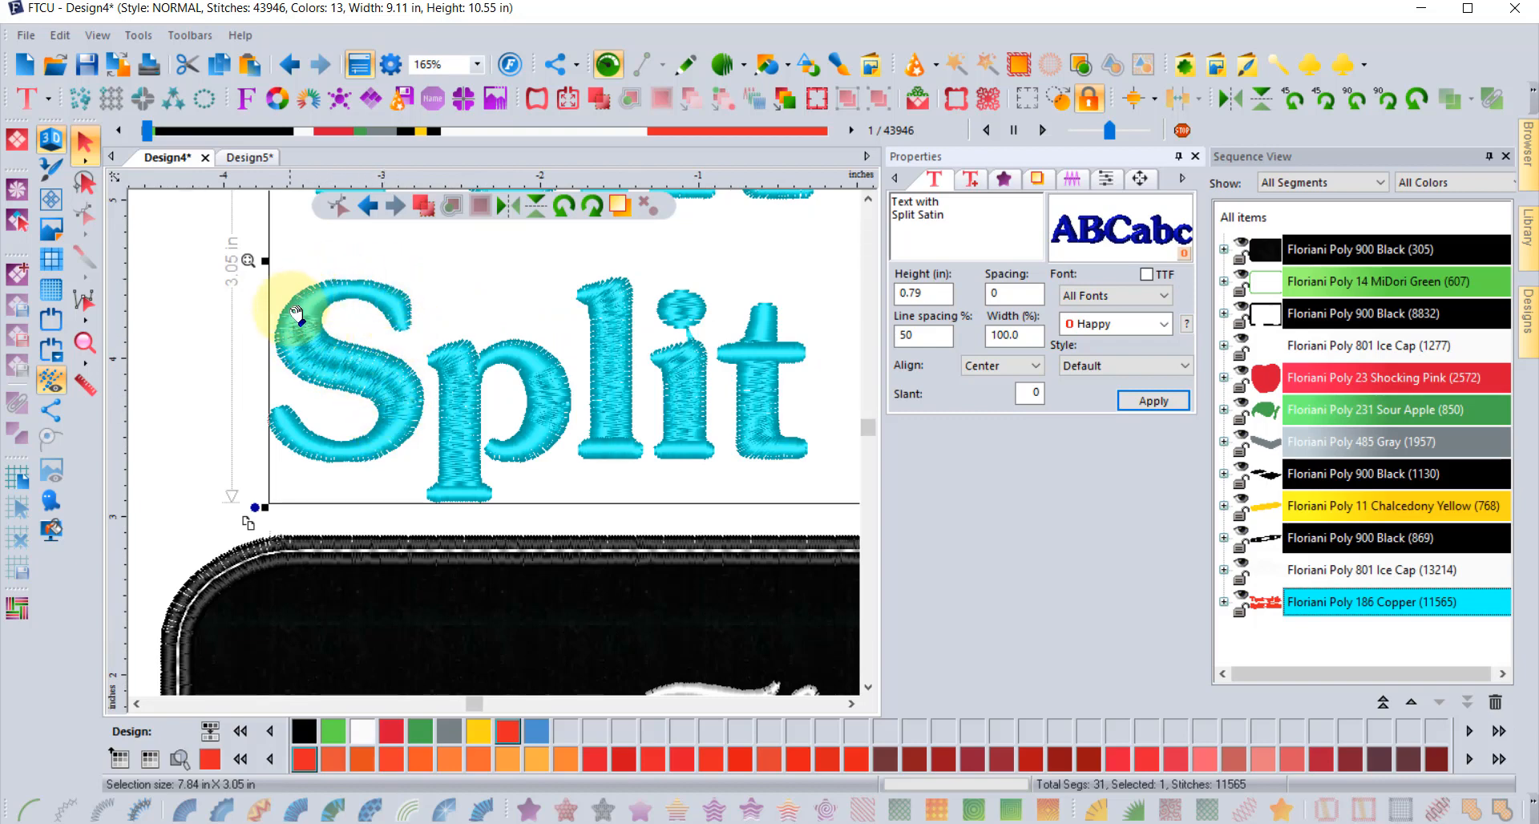
{"action": "scroll", "coordinate": [317, 325], "scroll_direction": "up", "scroll_amount": 2}
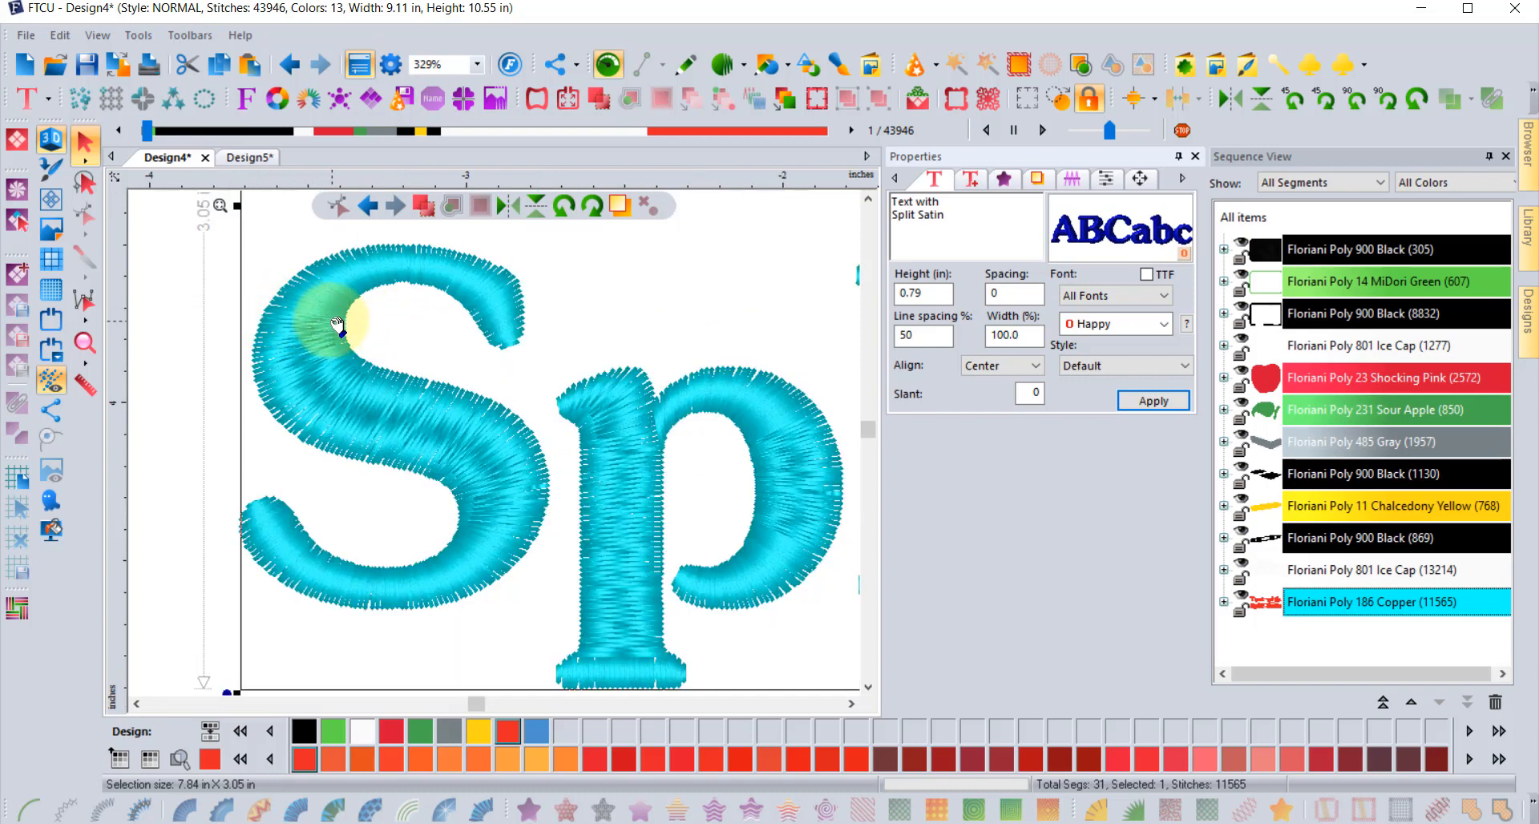
{"action": "scroll", "coordinate": [336, 325], "scroll_direction": "down", "scroll_amount": 2}
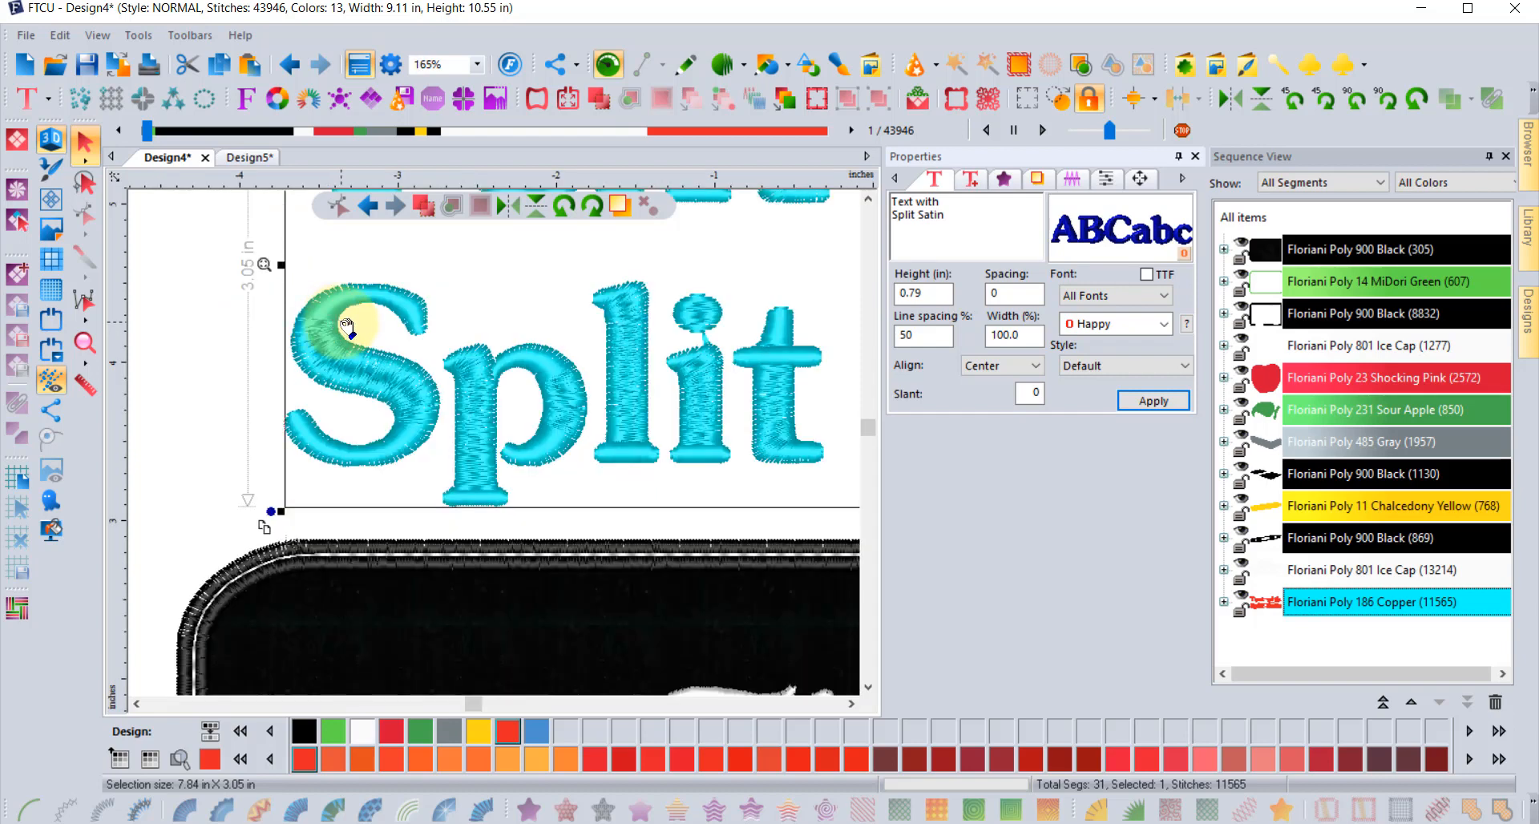
{"action": "left_click", "coordinate": [1109, 179]}
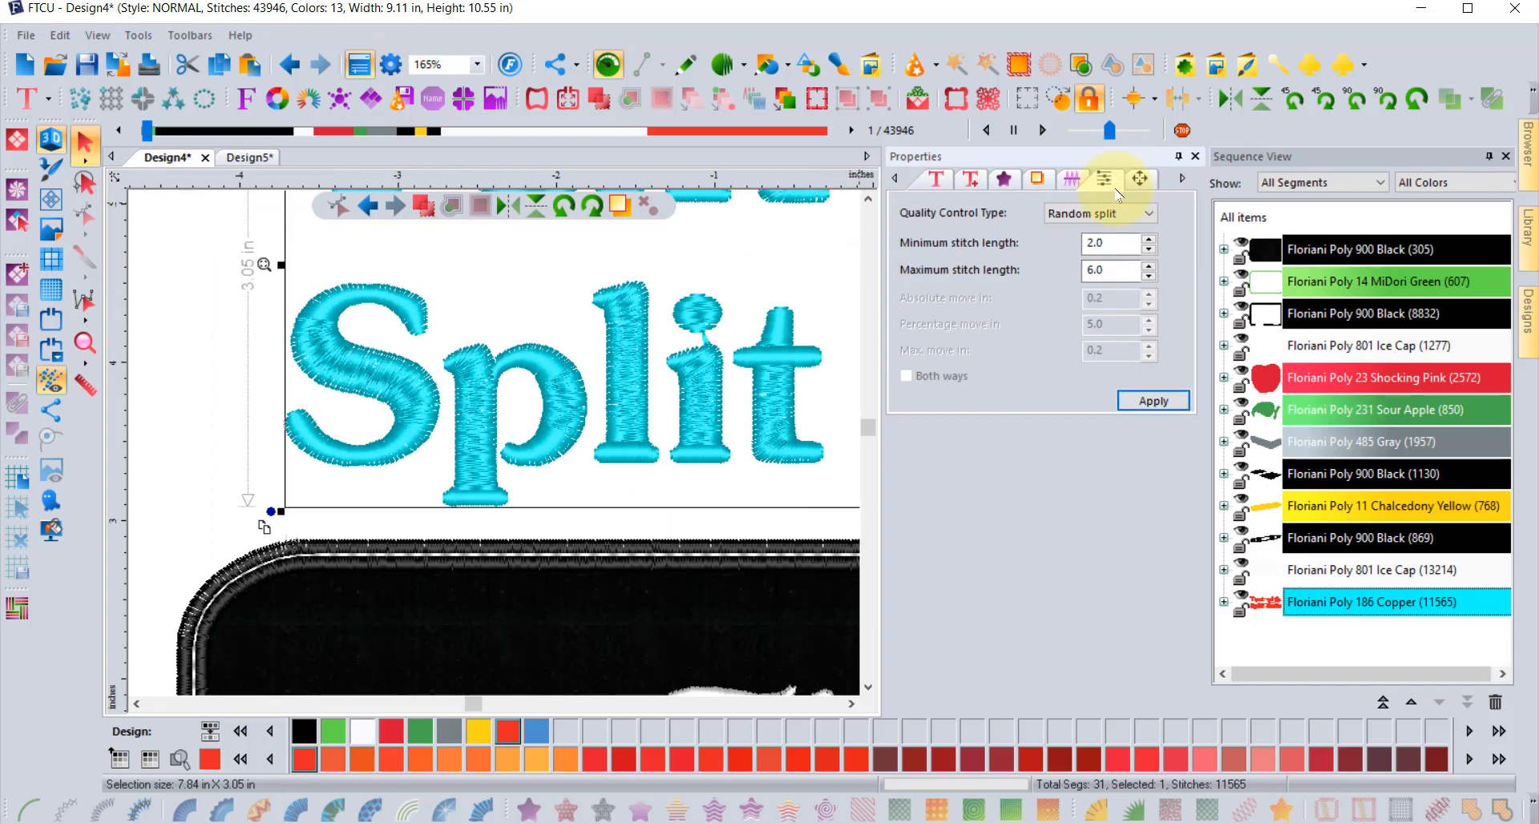
{"action": "double_click", "coordinate": [1117, 267]}
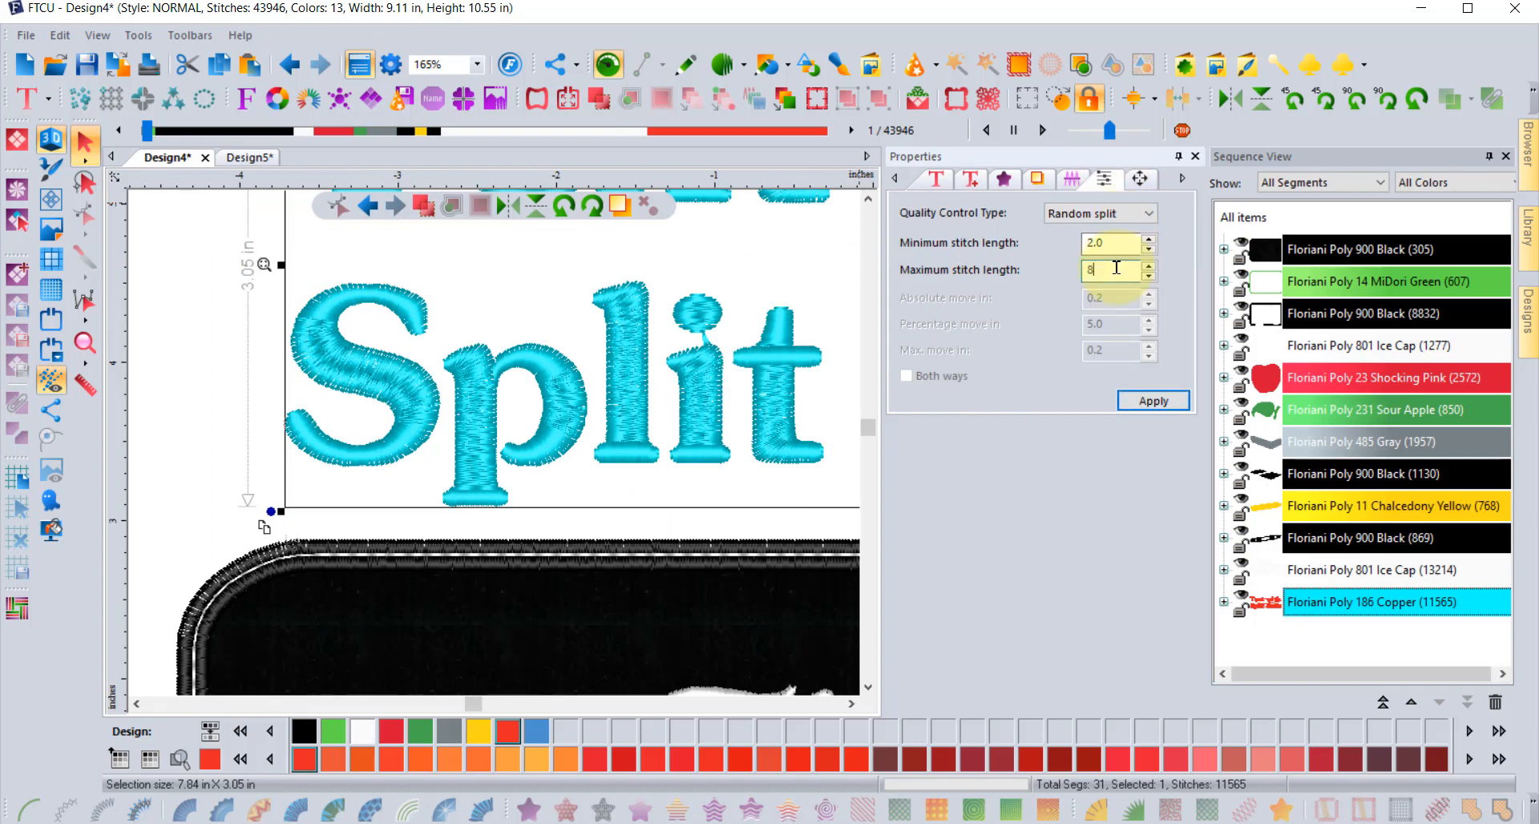
{"action": "left_click", "coordinate": [1153, 399]}
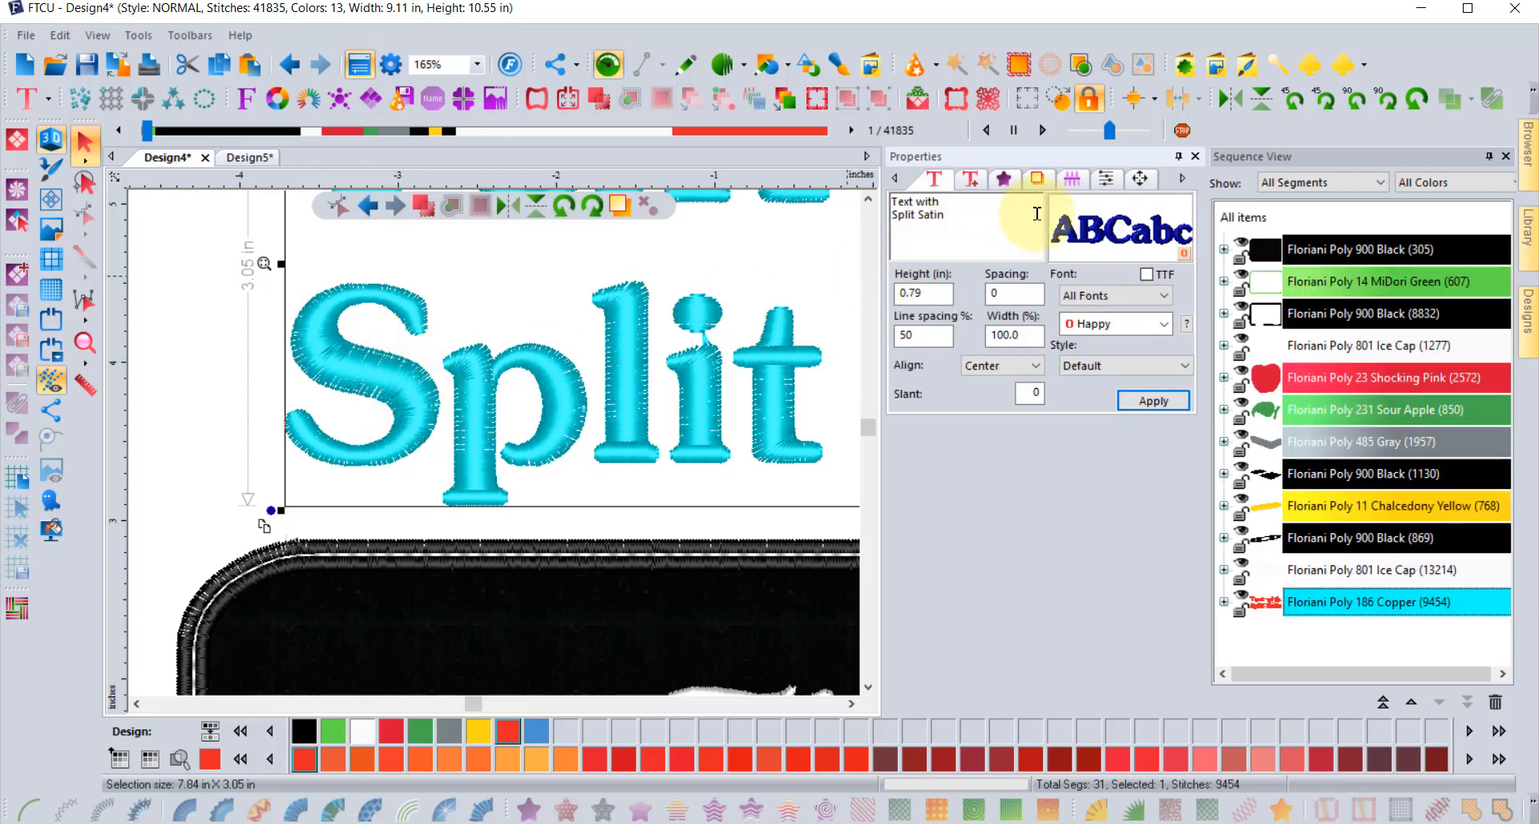
Switch the lettering's quality control to Middle split and set its maximum stitch length to 3
{"action": "left_click", "coordinate": [1104, 184]}
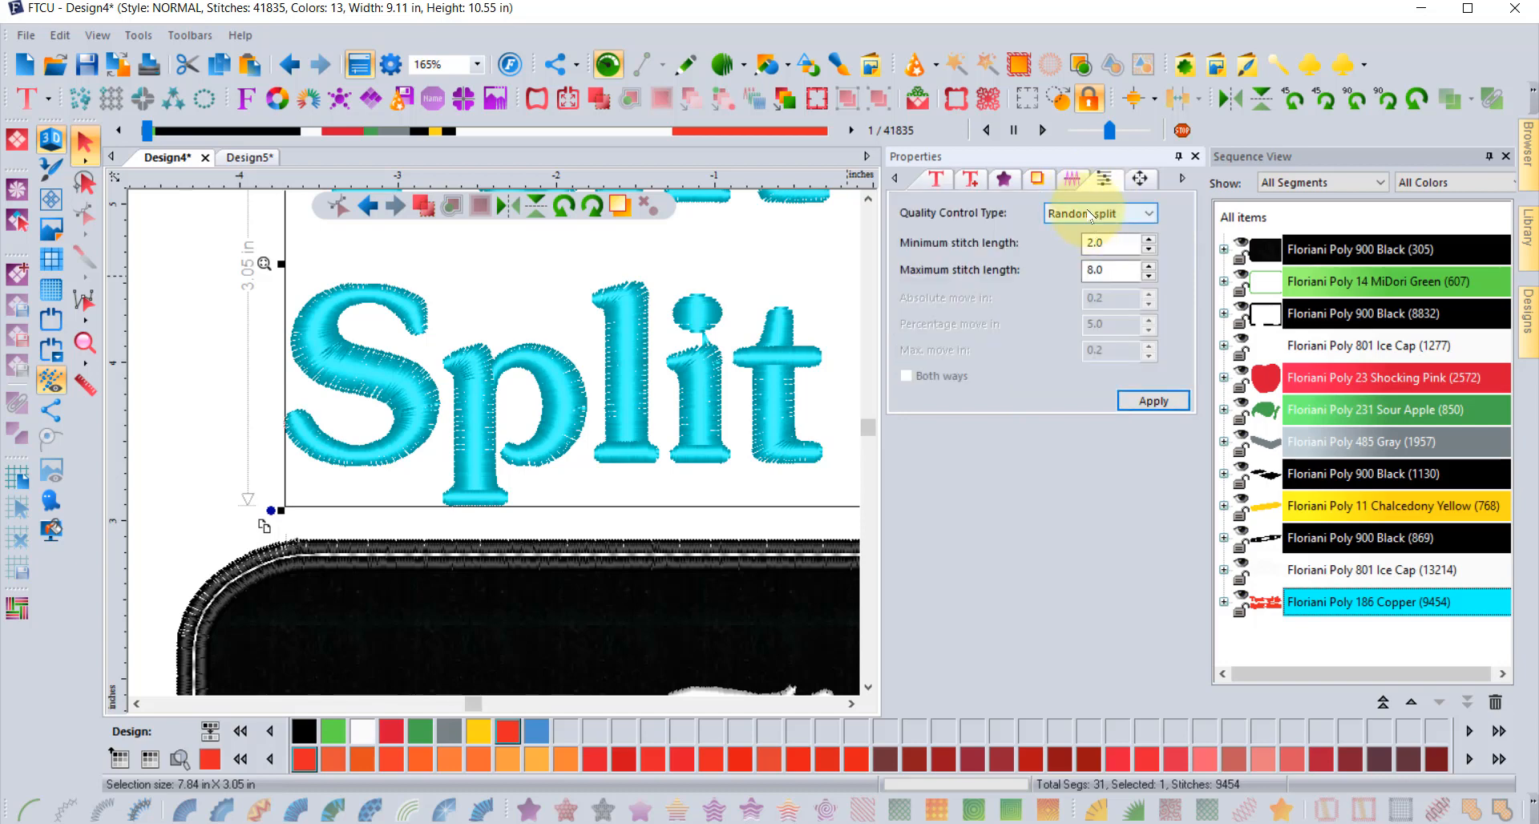
{"action": "left_click", "coordinate": [1090, 213]}
{"action": "left_click", "coordinate": [1078, 244]}
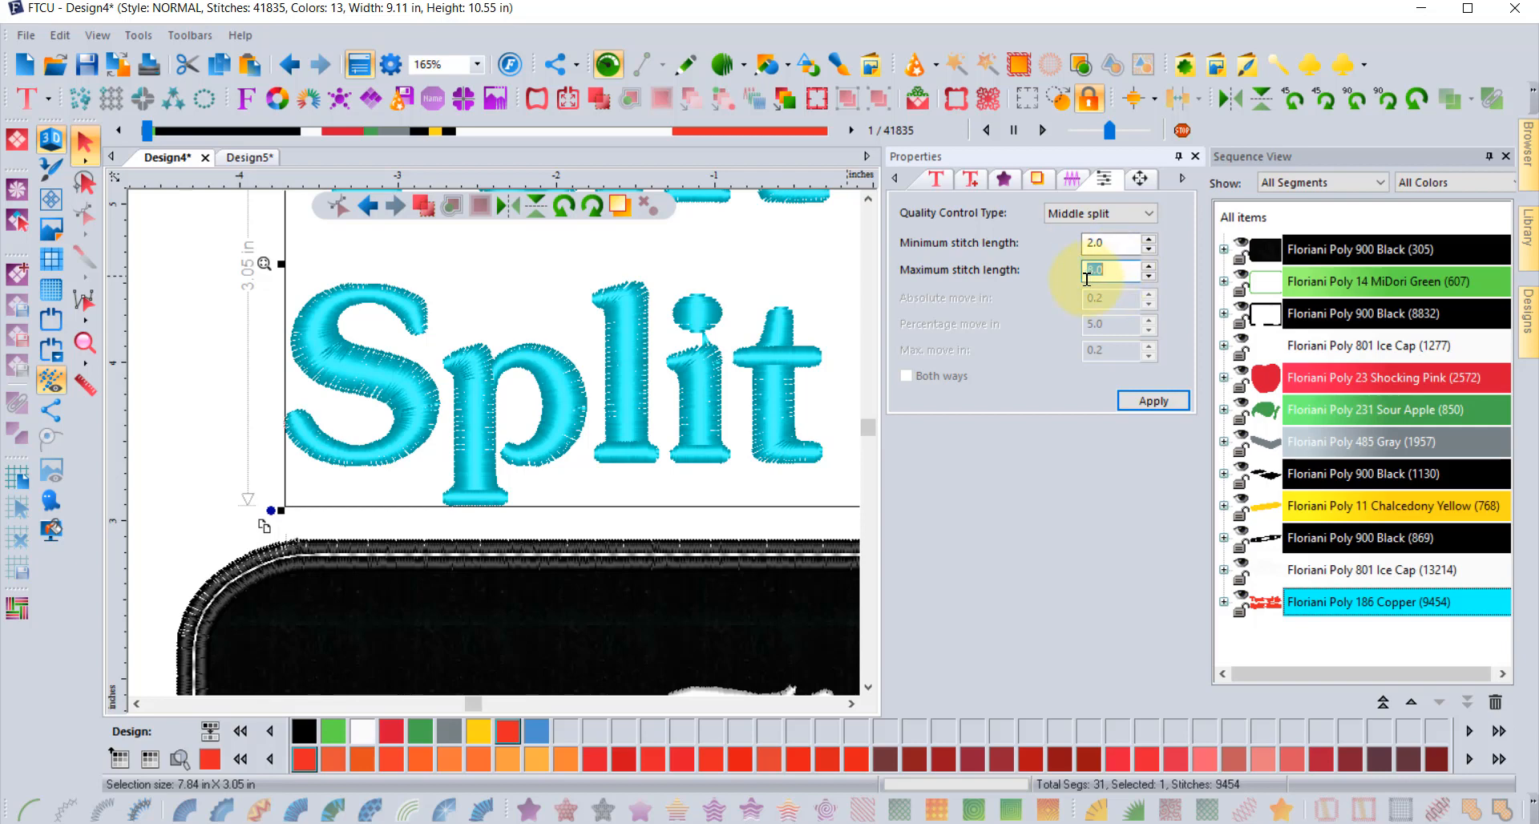
{"action": "left_click", "coordinate": [1165, 400]}
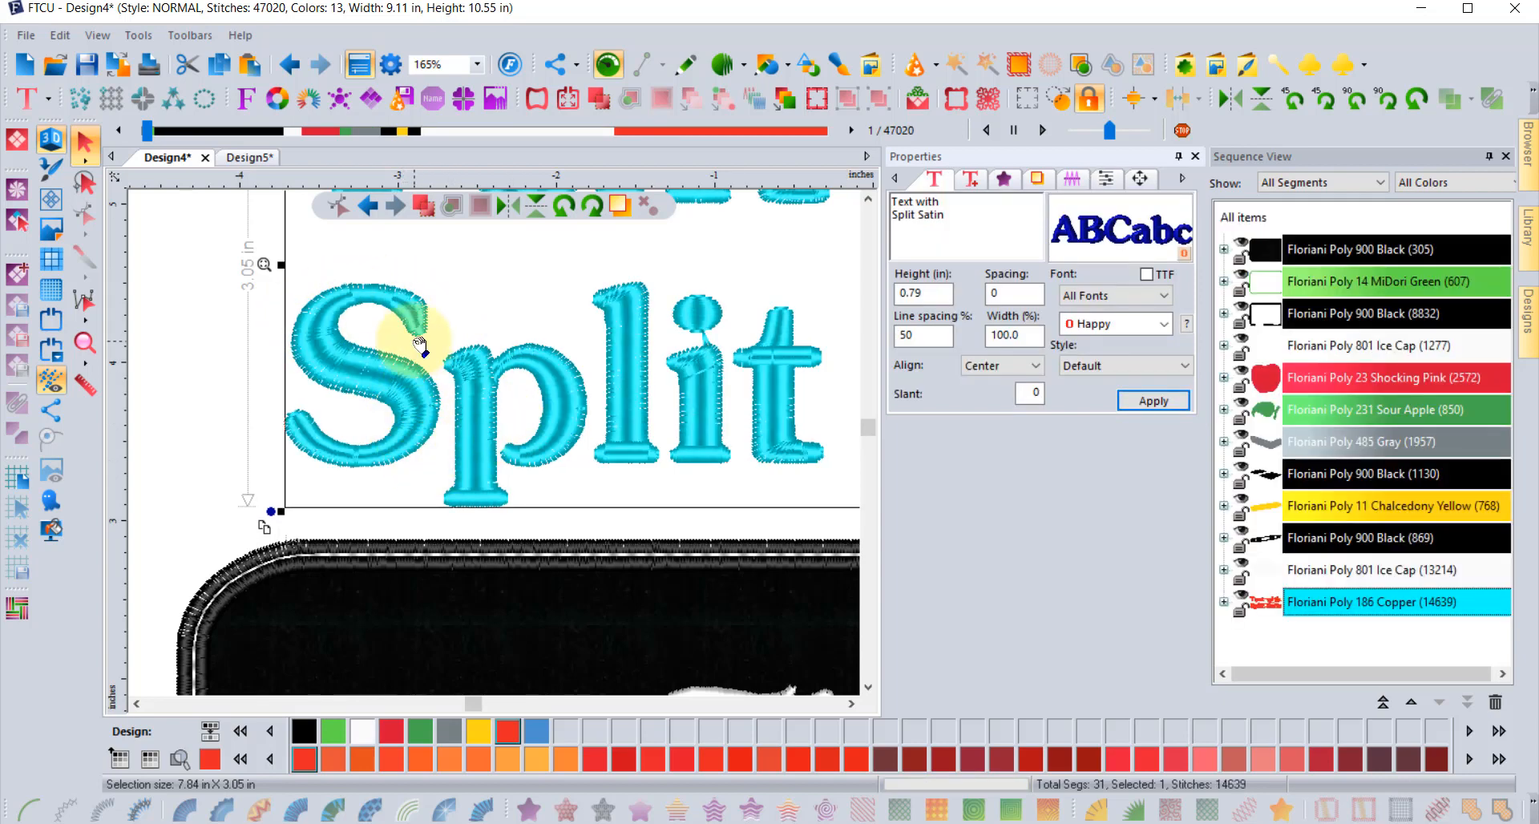
Set the red lettering's quality control type to None and apply the change
{"action": "scroll", "coordinate": [419, 344], "scroll_direction": "down", "scroll_amount": 3}
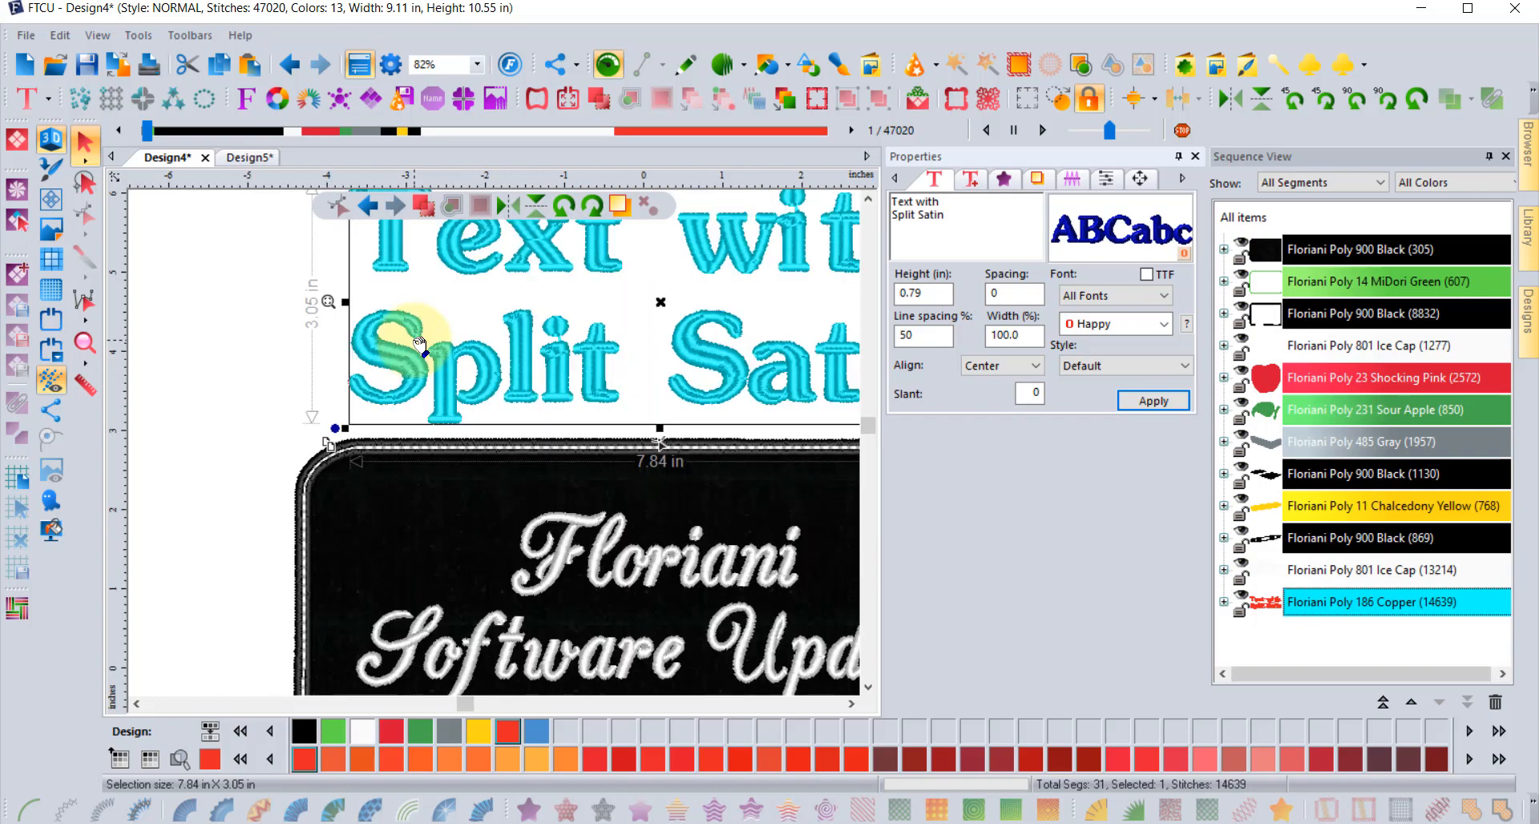
{"action": "left_click", "coordinate": [868, 199]}
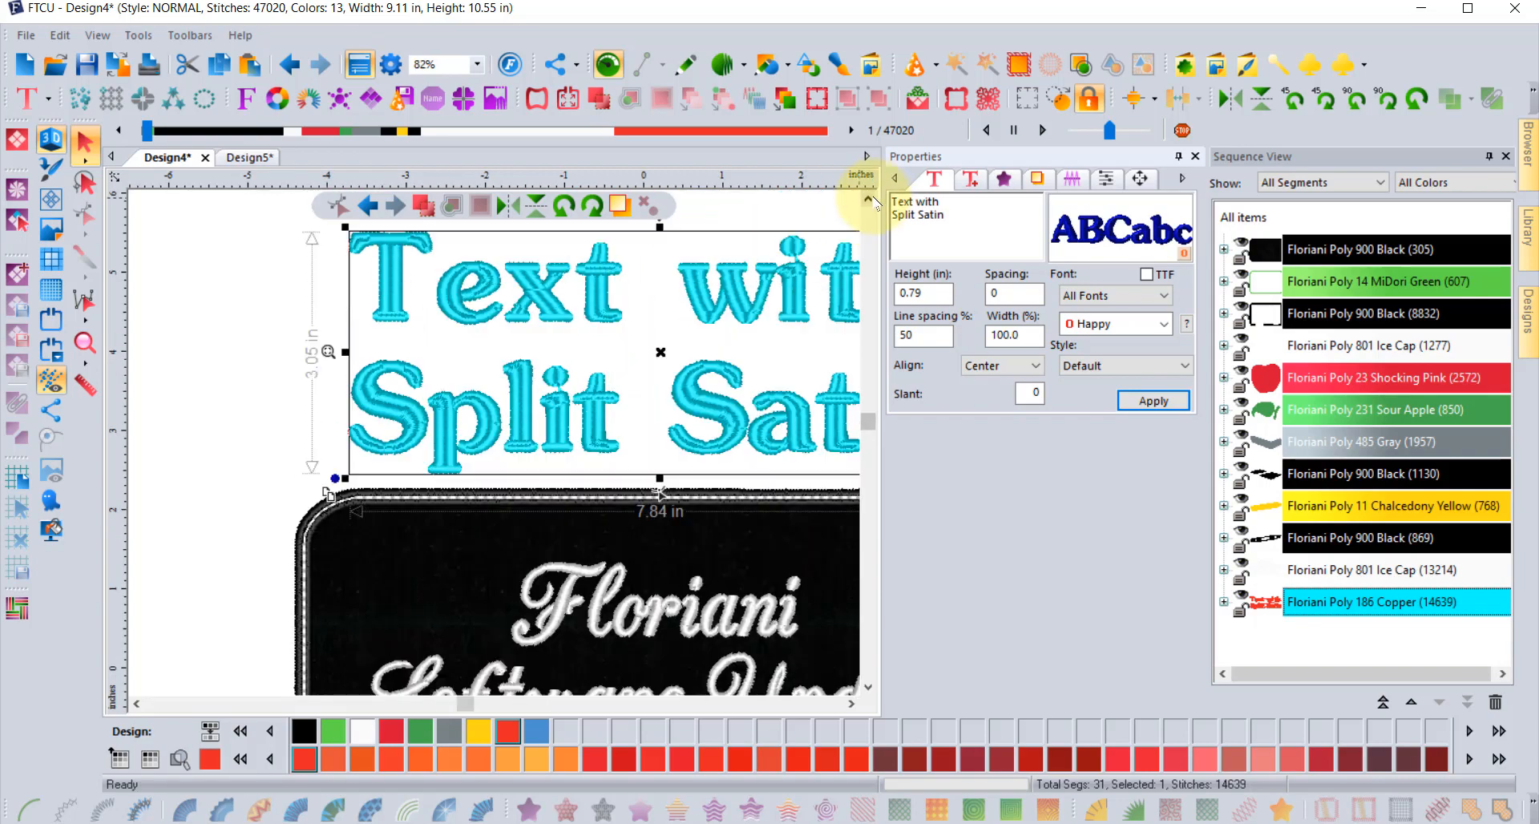
{"action": "left_click", "coordinate": [868, 199]}
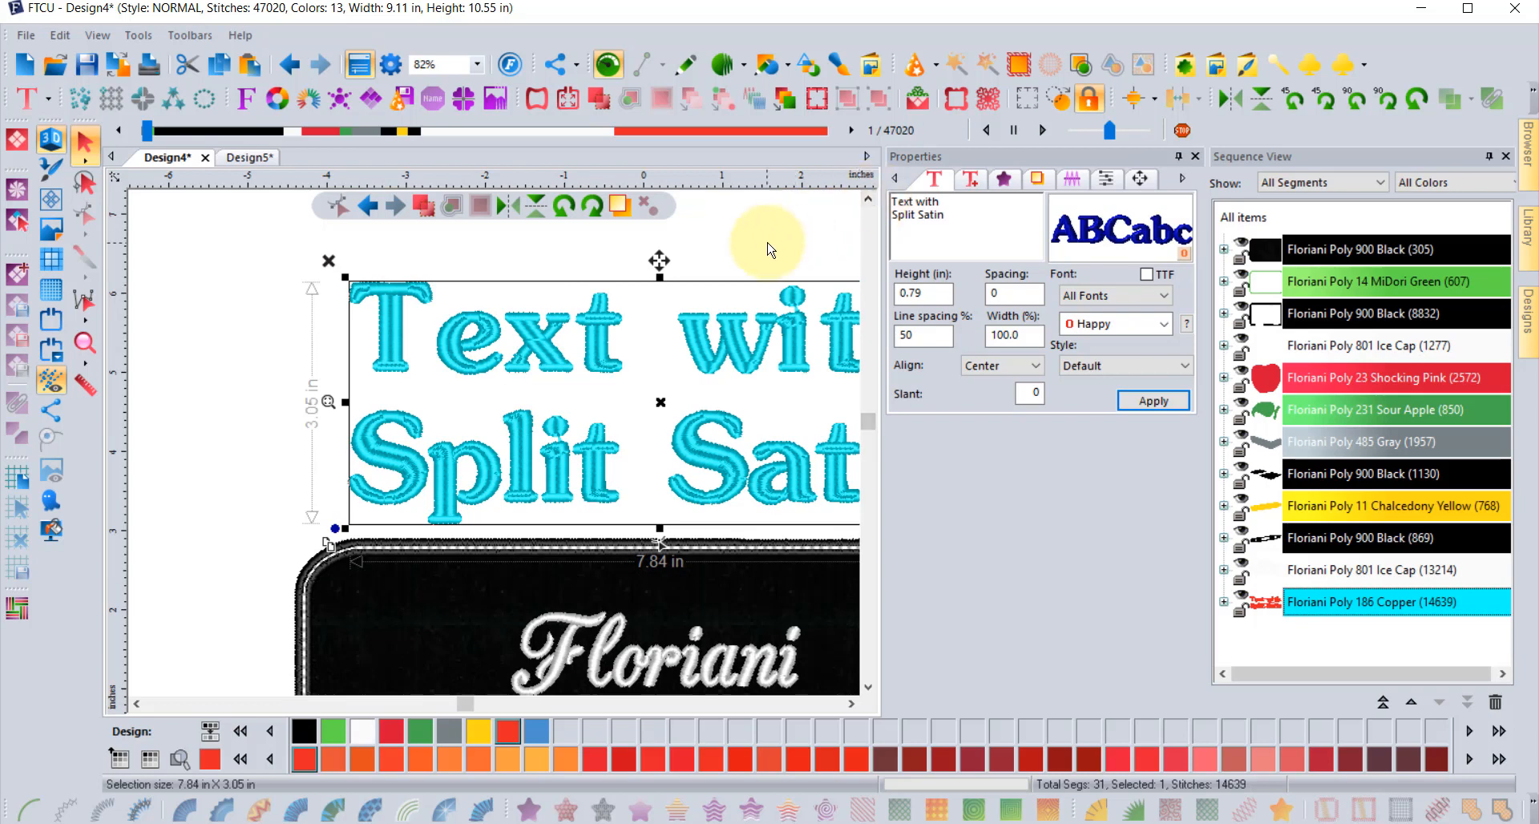
{"action": "left_click", "coordinate": [1105, 177]}
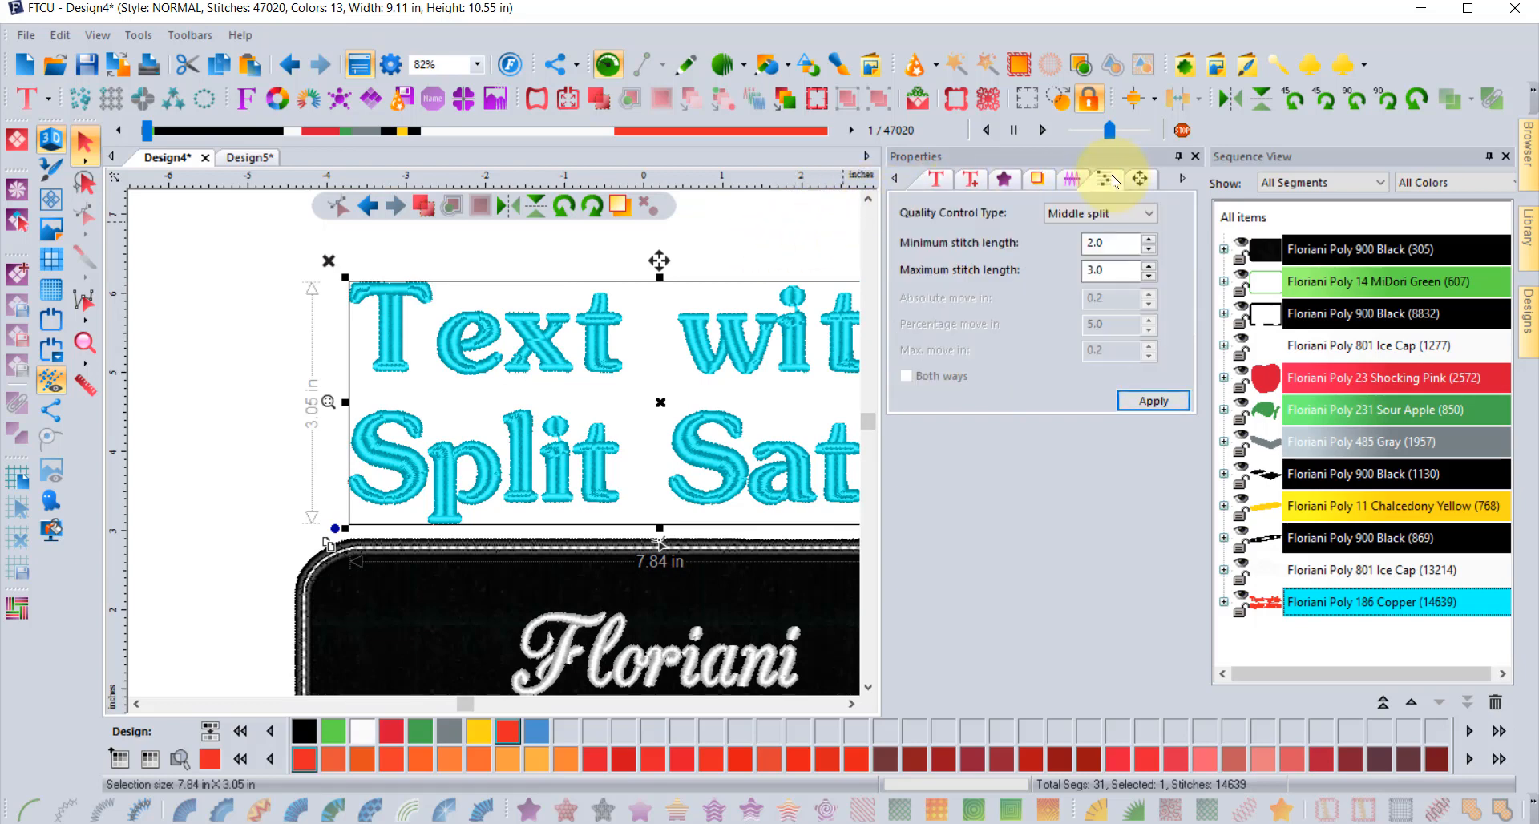
{"action": "left_click", "coordinate": [1094, 214]}
{"action": "left_click", "coordinate": [1095, 232]}
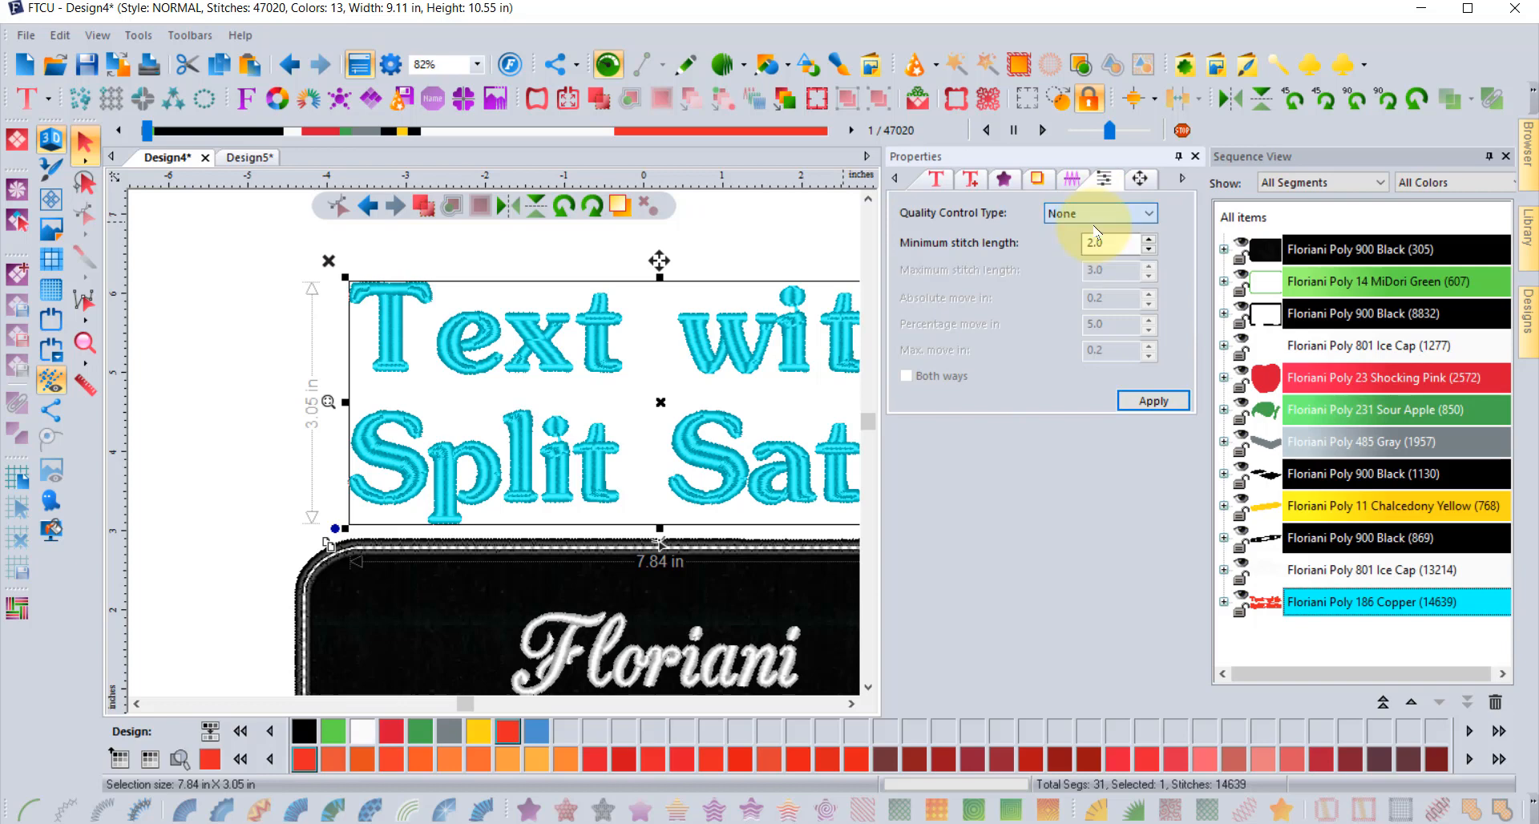
{"action": "left_click", "coordinate": [1152, 400]}
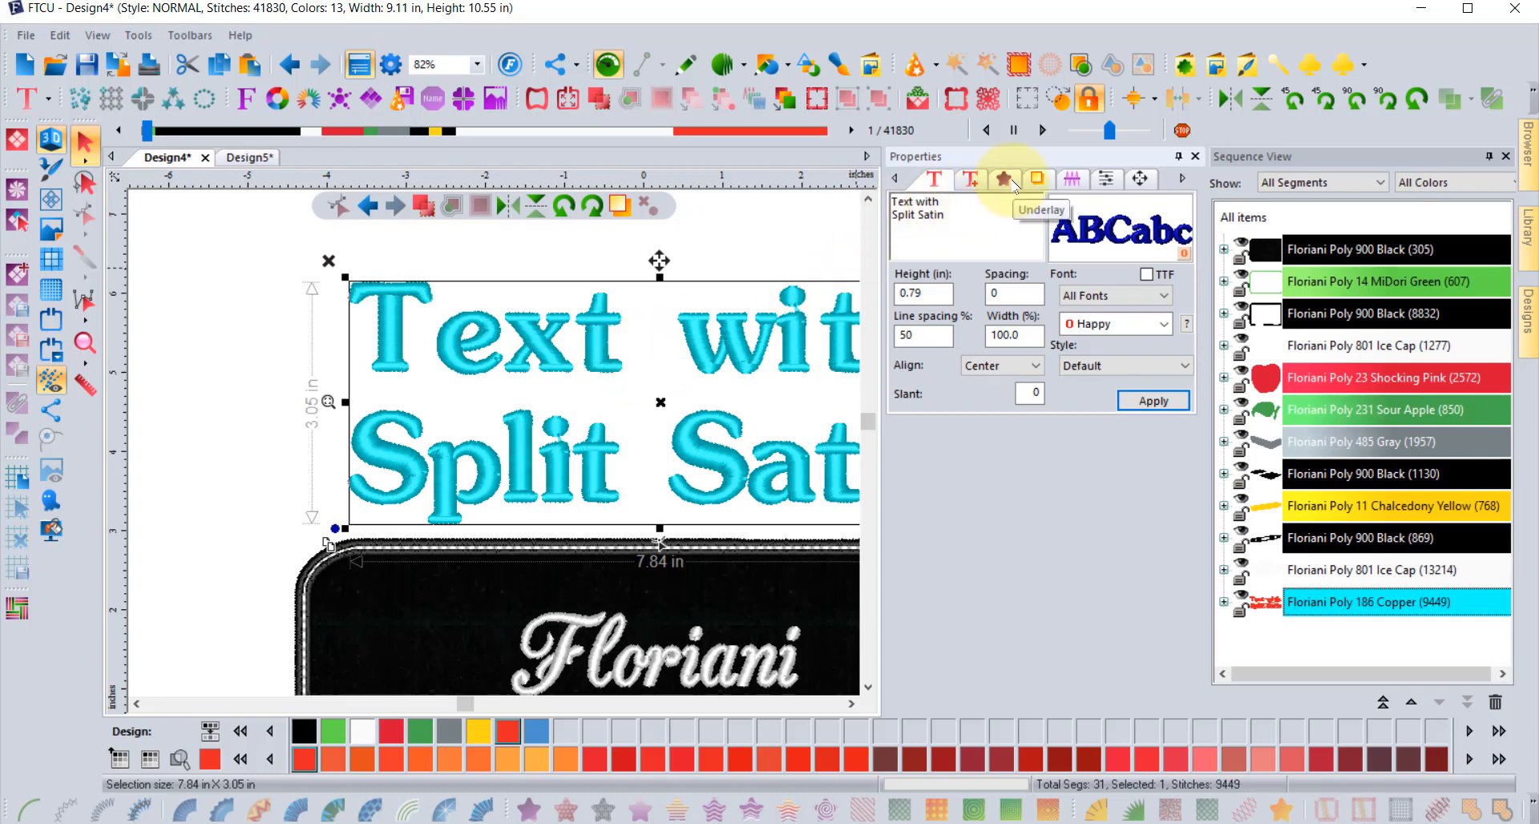
Change the lettering's fill pattern to Pattern 1, apply it, and deselect the text to see the stitching
{"action": "left_click", "coordinate": [1005, 183]}
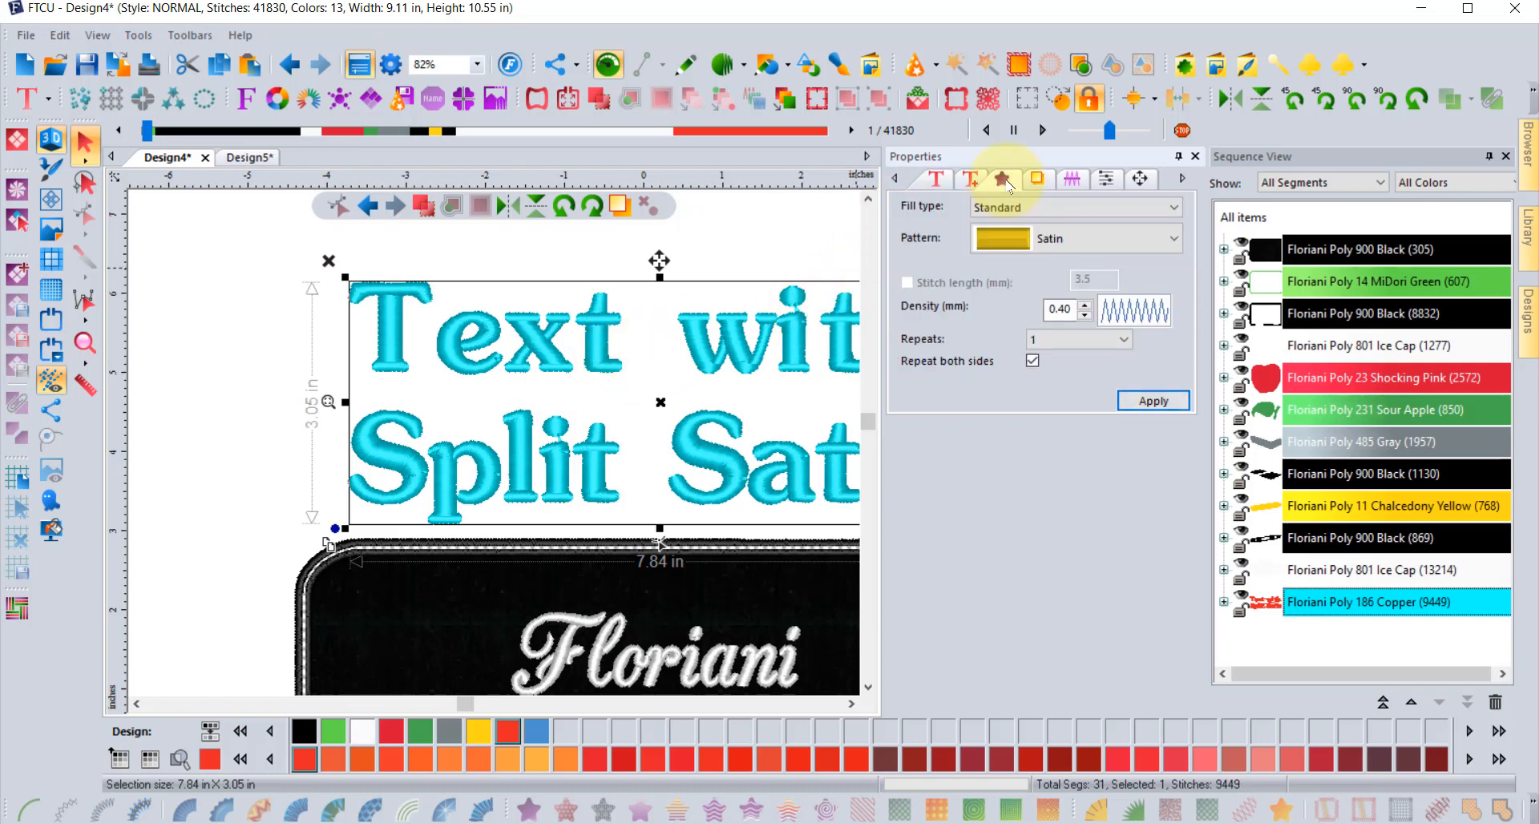
{"action": "left_click", "coordinate": [1062, 240]}
{"action": "scroll", "coordinate": [1062, 304], "scroll_direction": "up", "scroll_amount": 2}
{"action": "left_click", "coordinate": [1057, 319]}
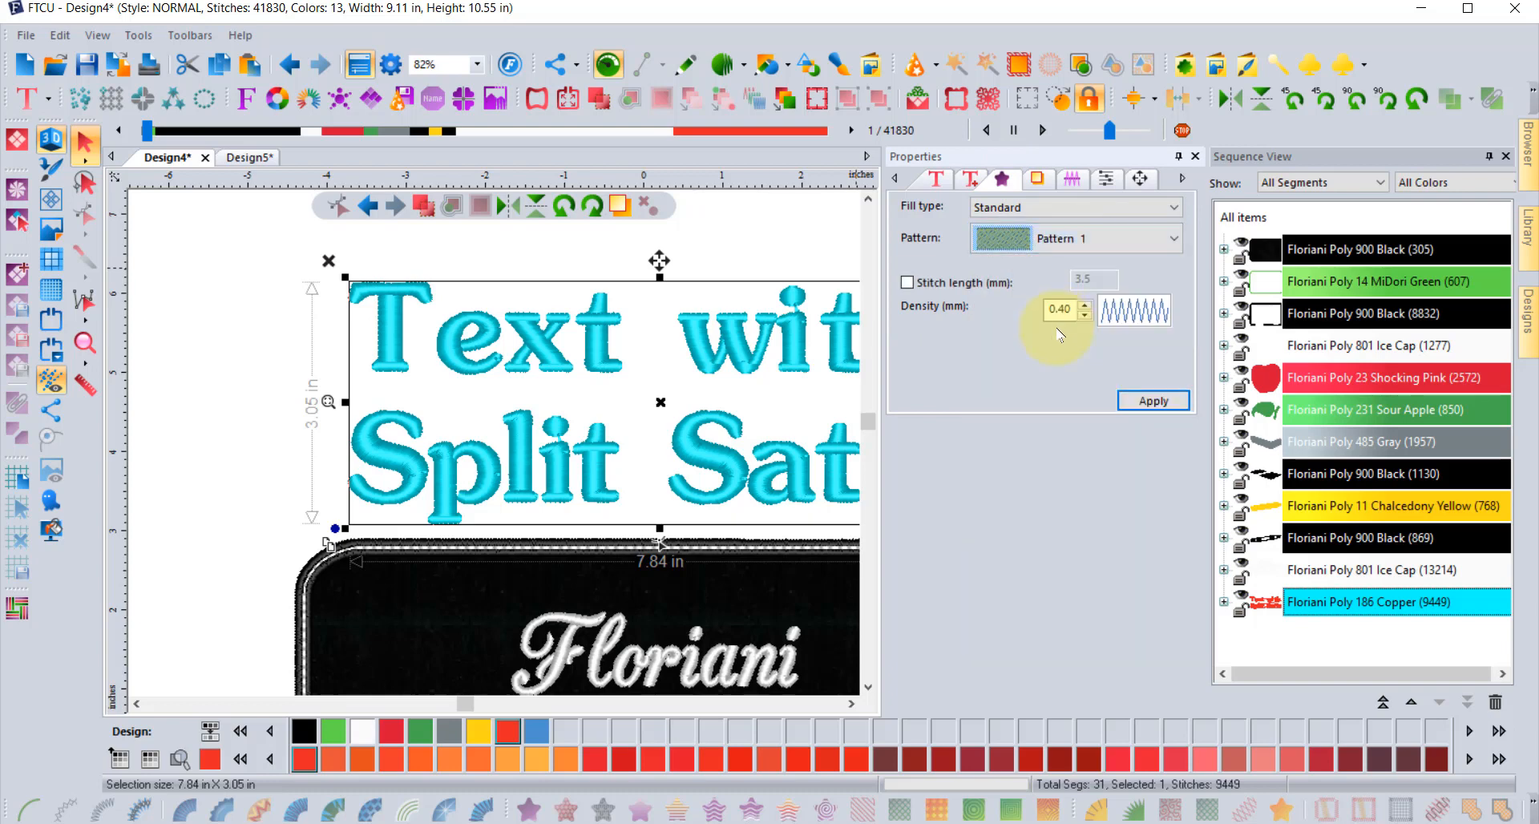
{"action": "left_click", "coordinate": [1152, 403]}
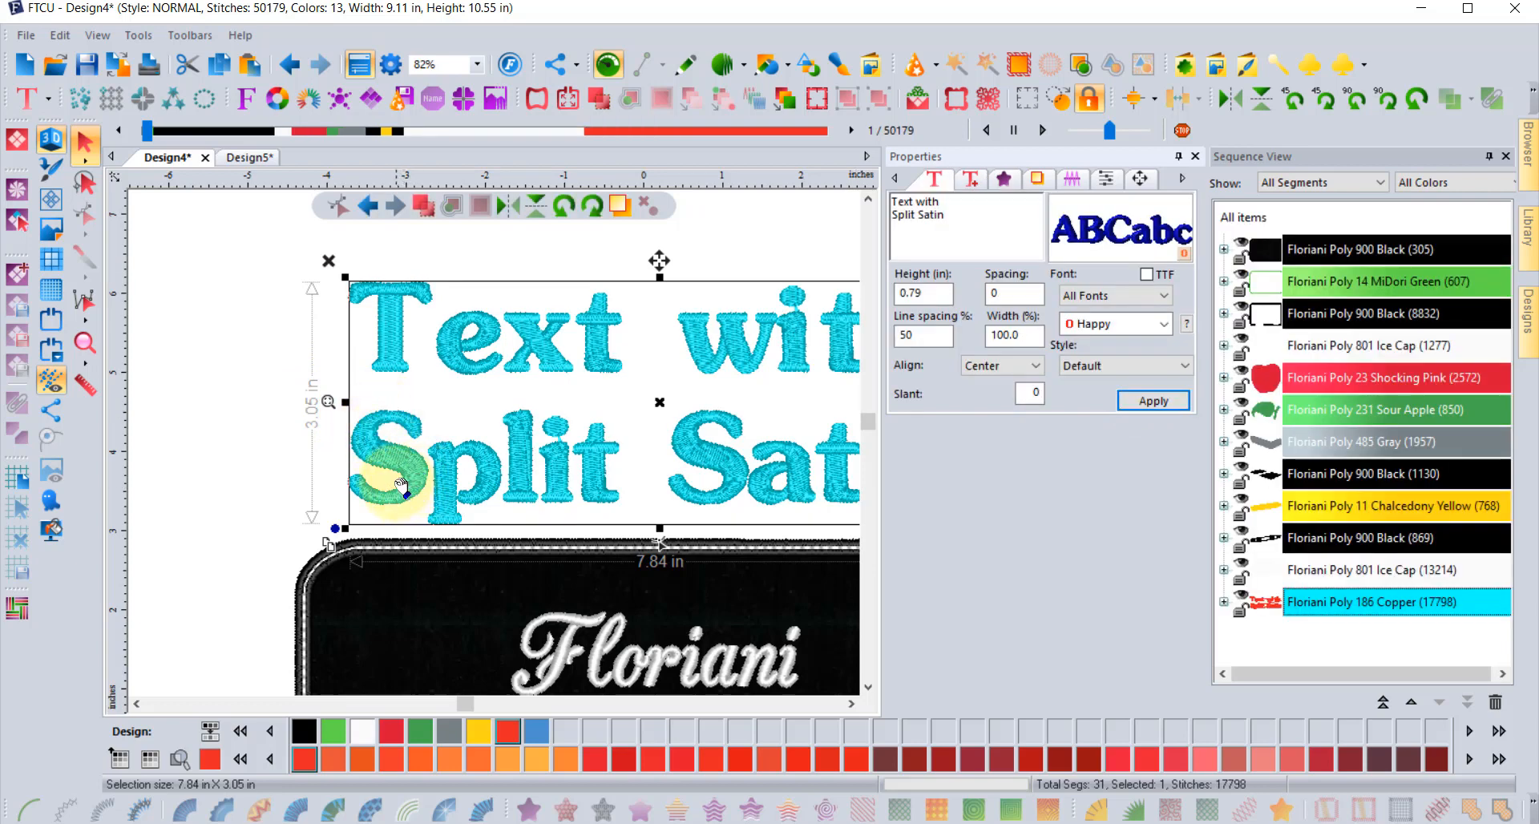
{"action": "left_click", "coordinate": [287, 445]}
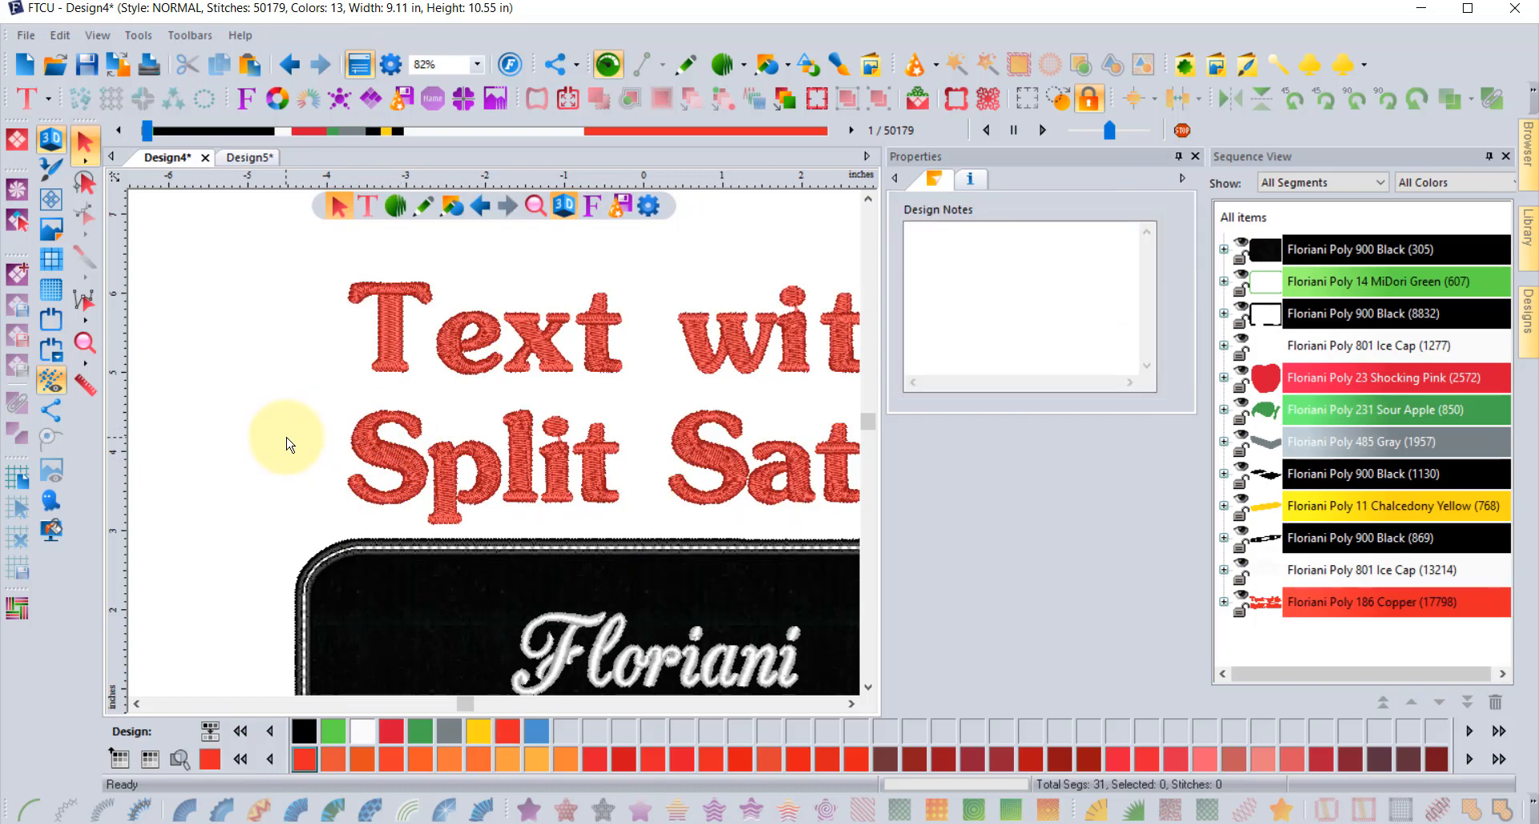
Select the lettering again and apply the Satin fill pattern to it
{"action": "left_click", "coordinate": [484, 466]}
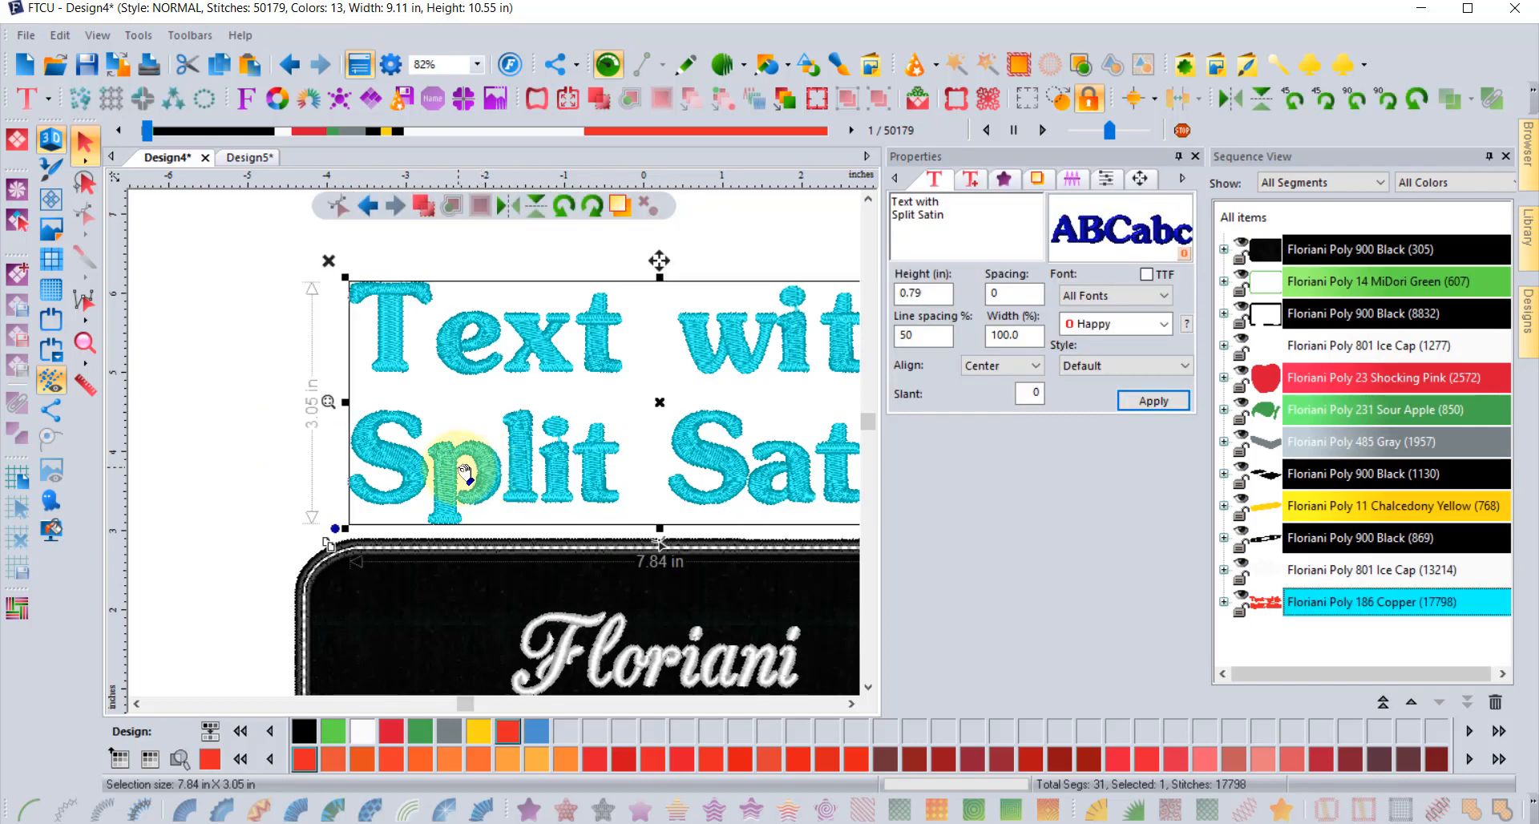
{"action": "left_click", "coordinate": [1002, 178]}
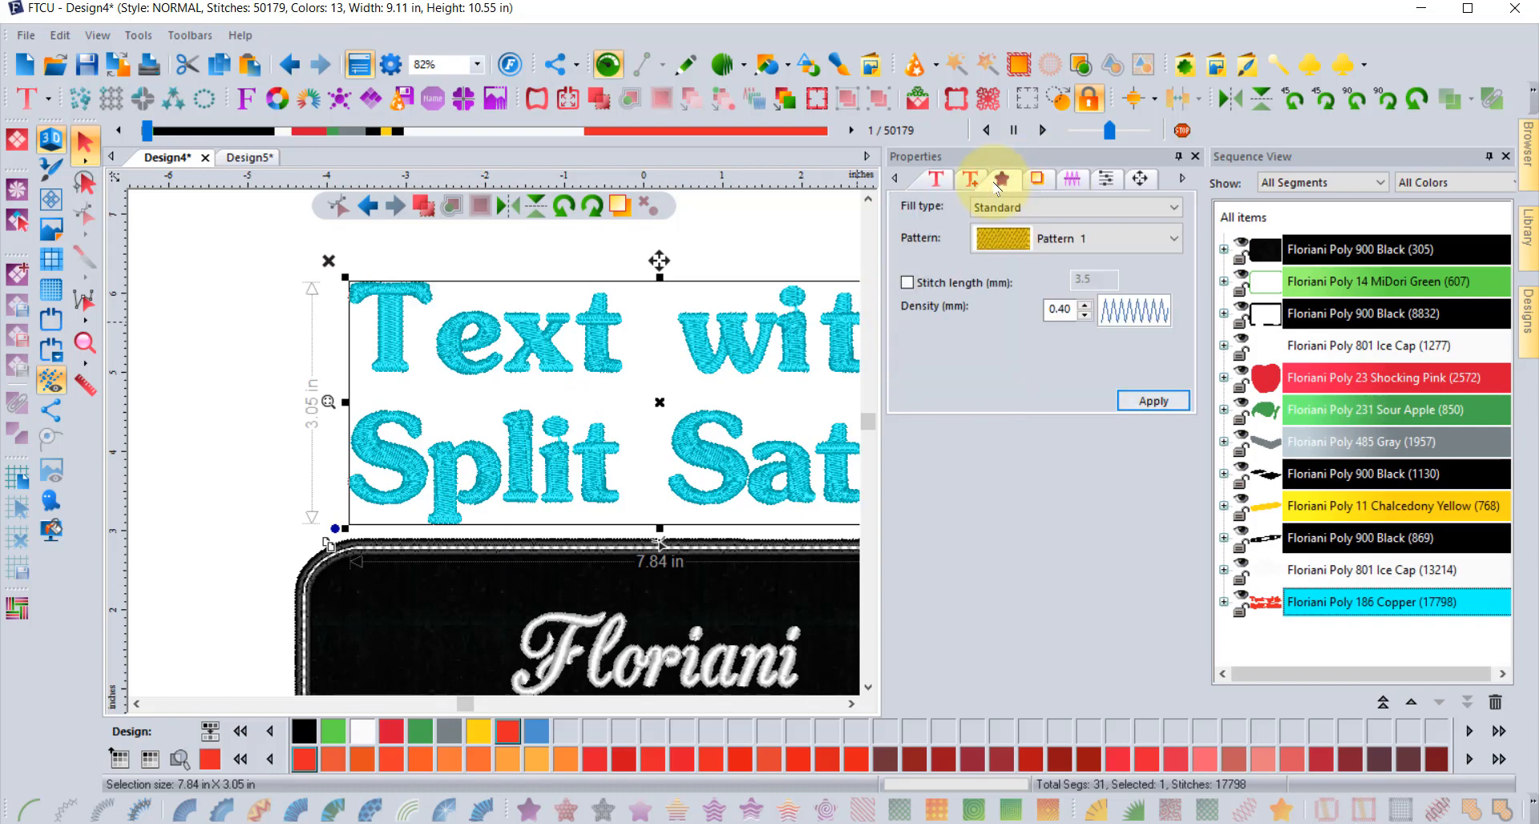
{"action": "left_click", "coordinate": [1006, 241]}
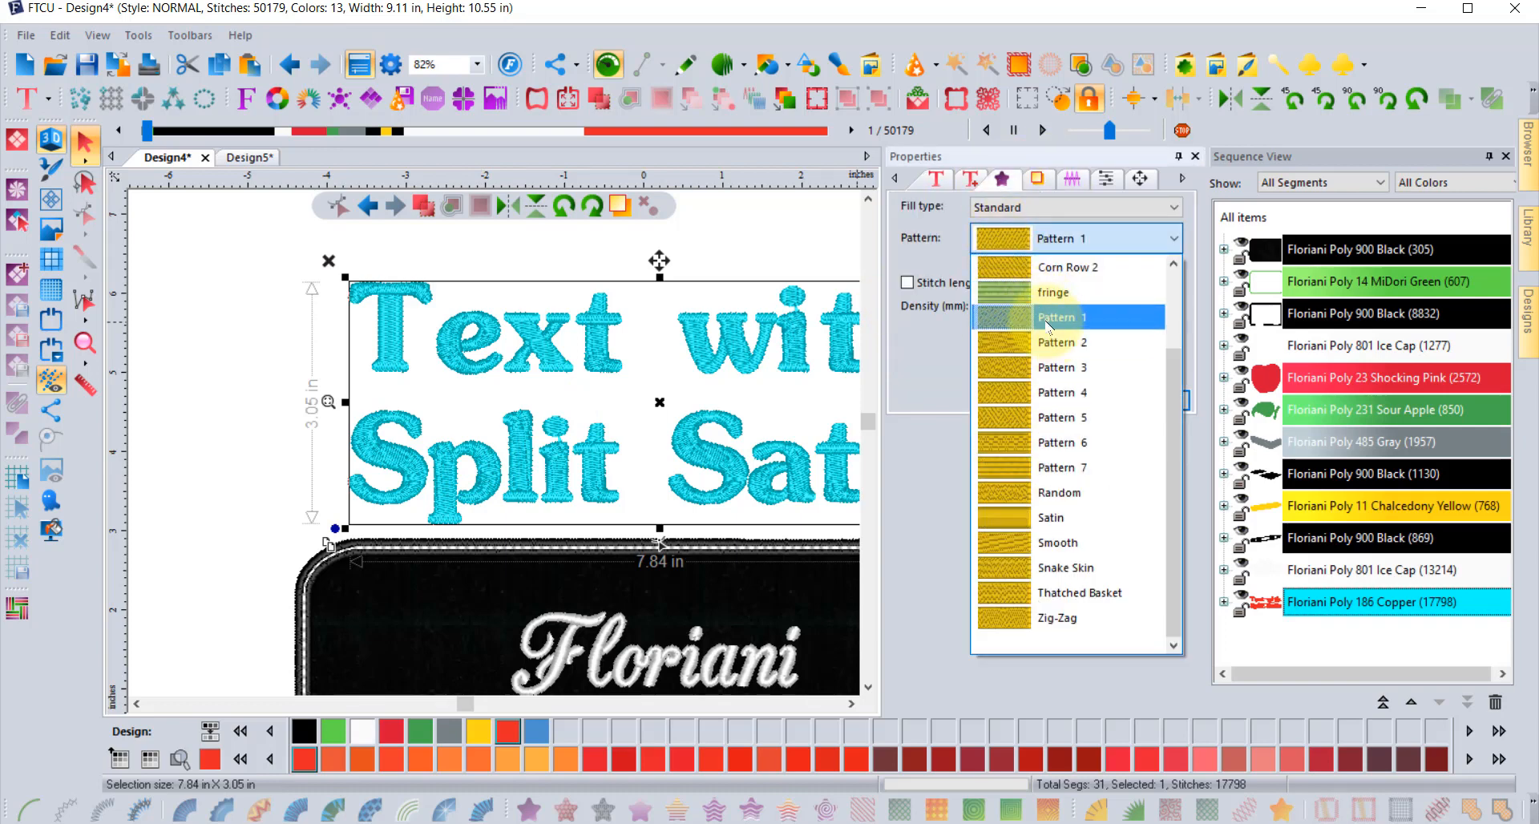
{"action": "left_click", "coordinate": [1057, 517]}
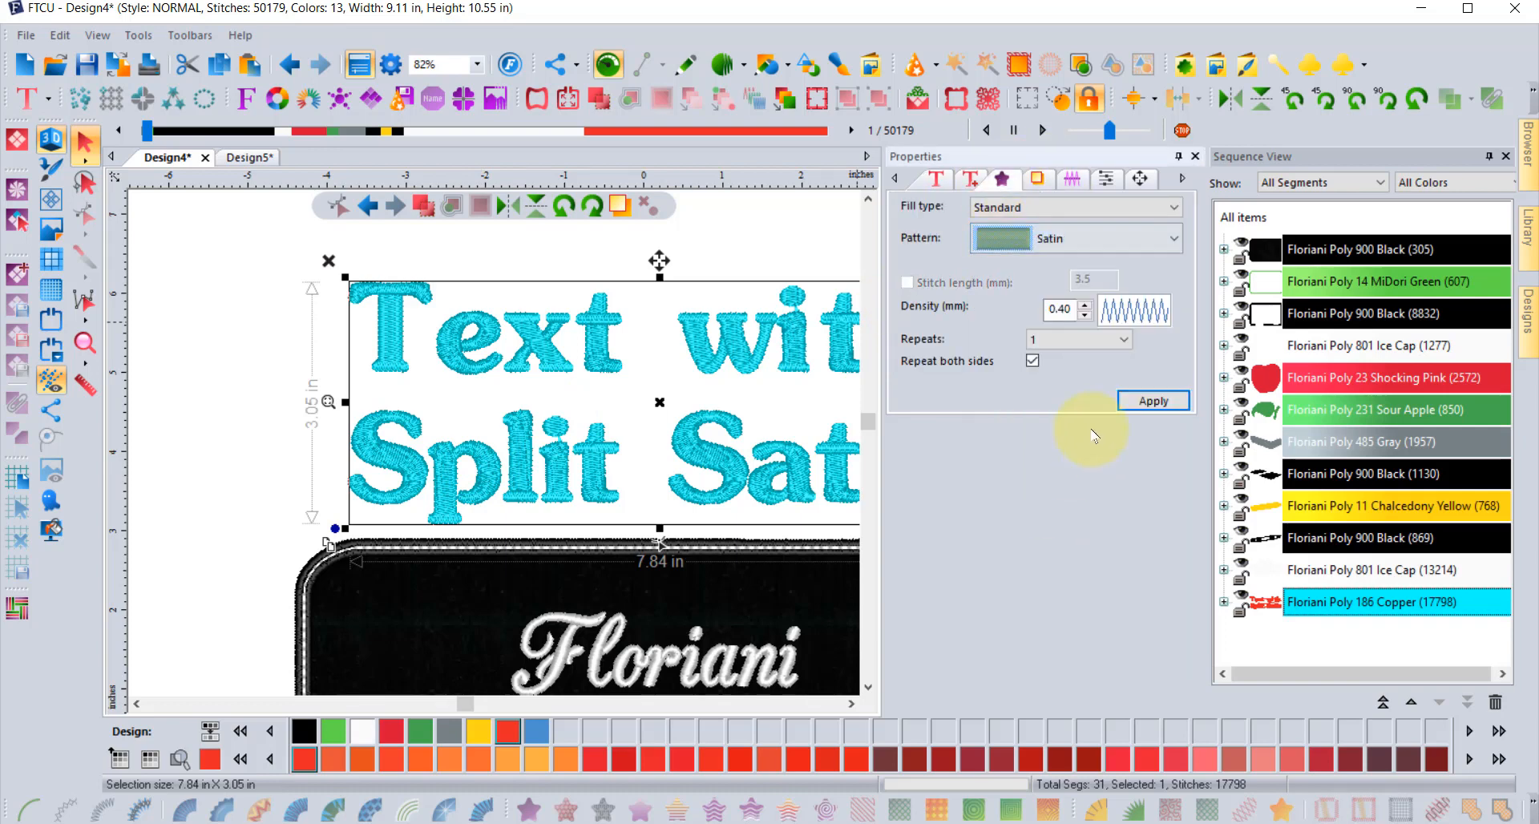
{"action": "left_click", "coordinate": [1162, 401]}
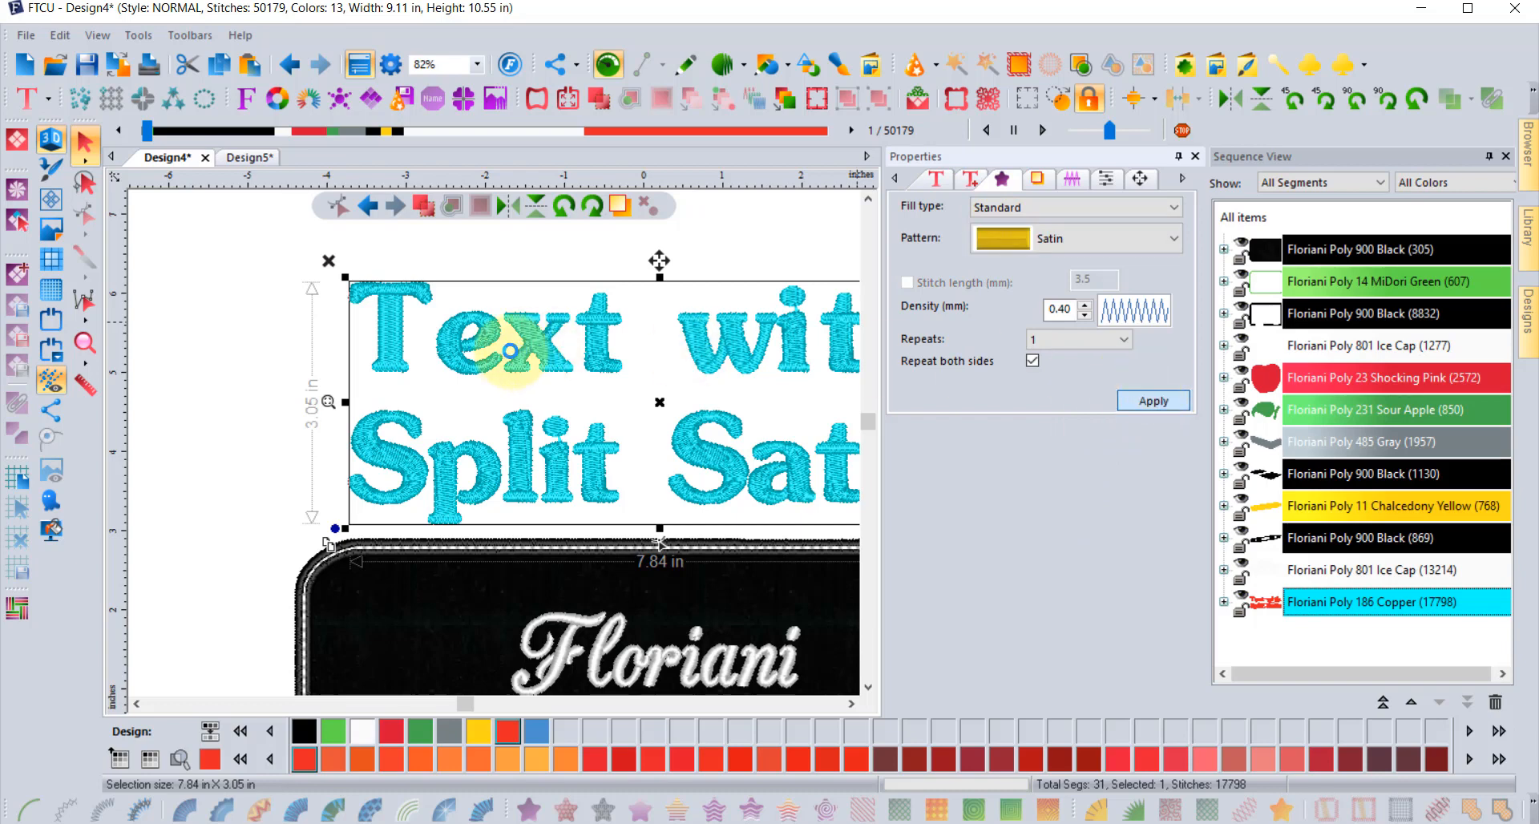
Review the quality control types available for the red lettering, and deselect the text
{"action": "left_click", "coordinate": [490, 443]}
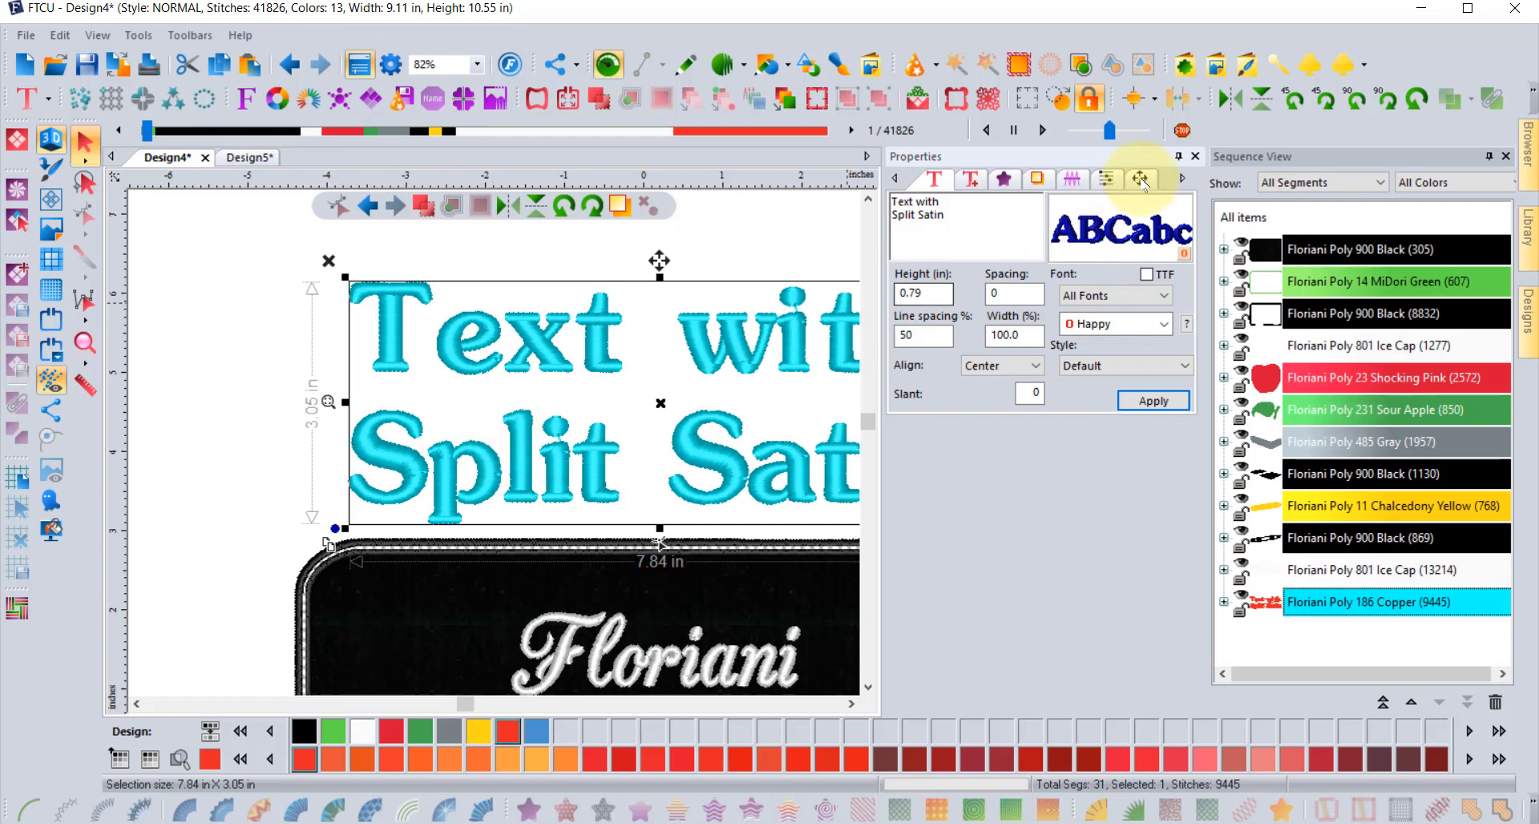
{"action": "left_click", "coordinate": [1106, 180]}
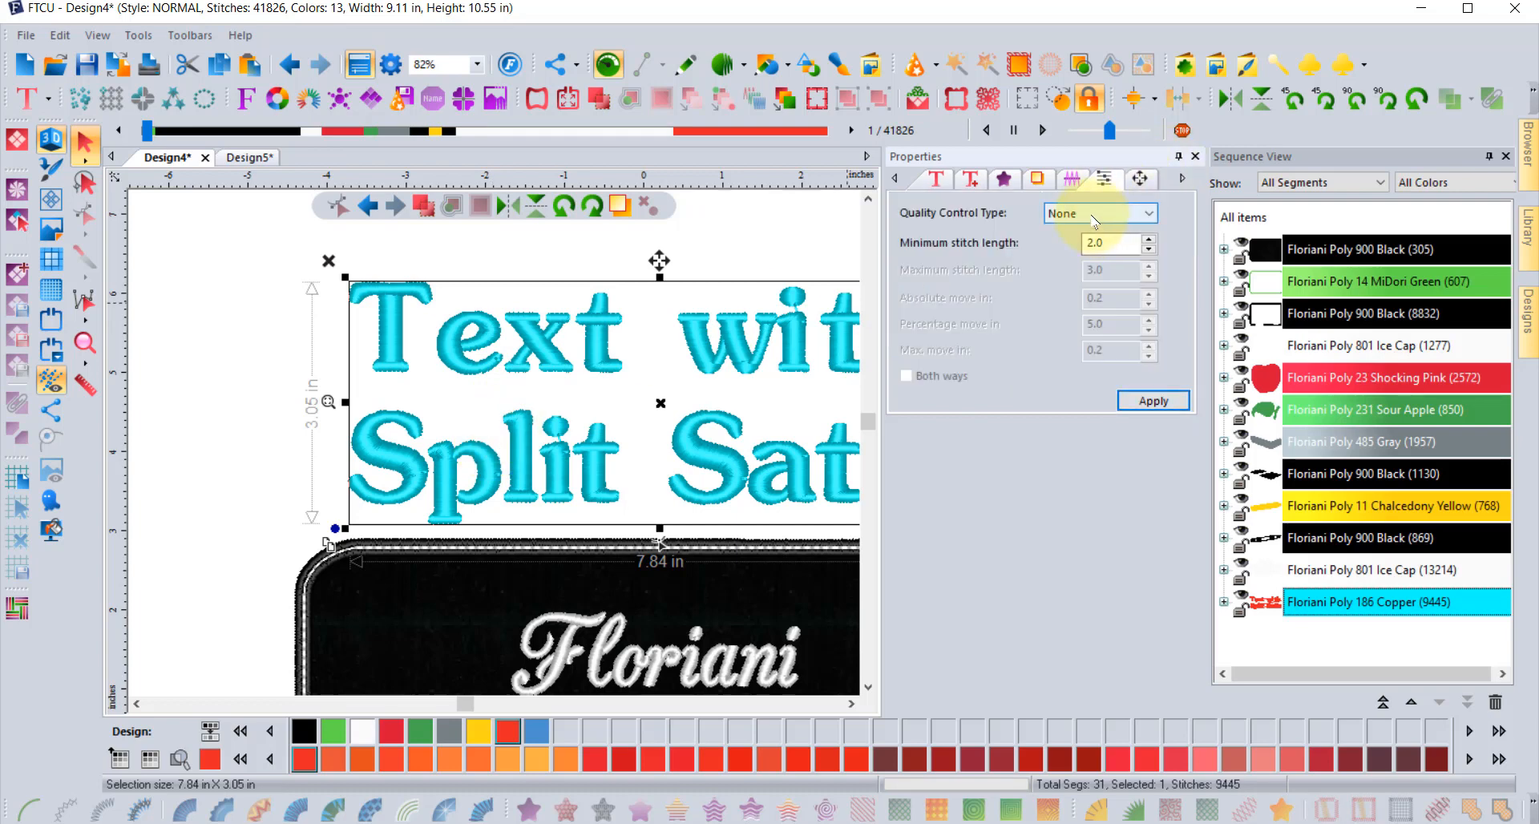
{"action": "left_click", "coordinate": [1093, 216]}
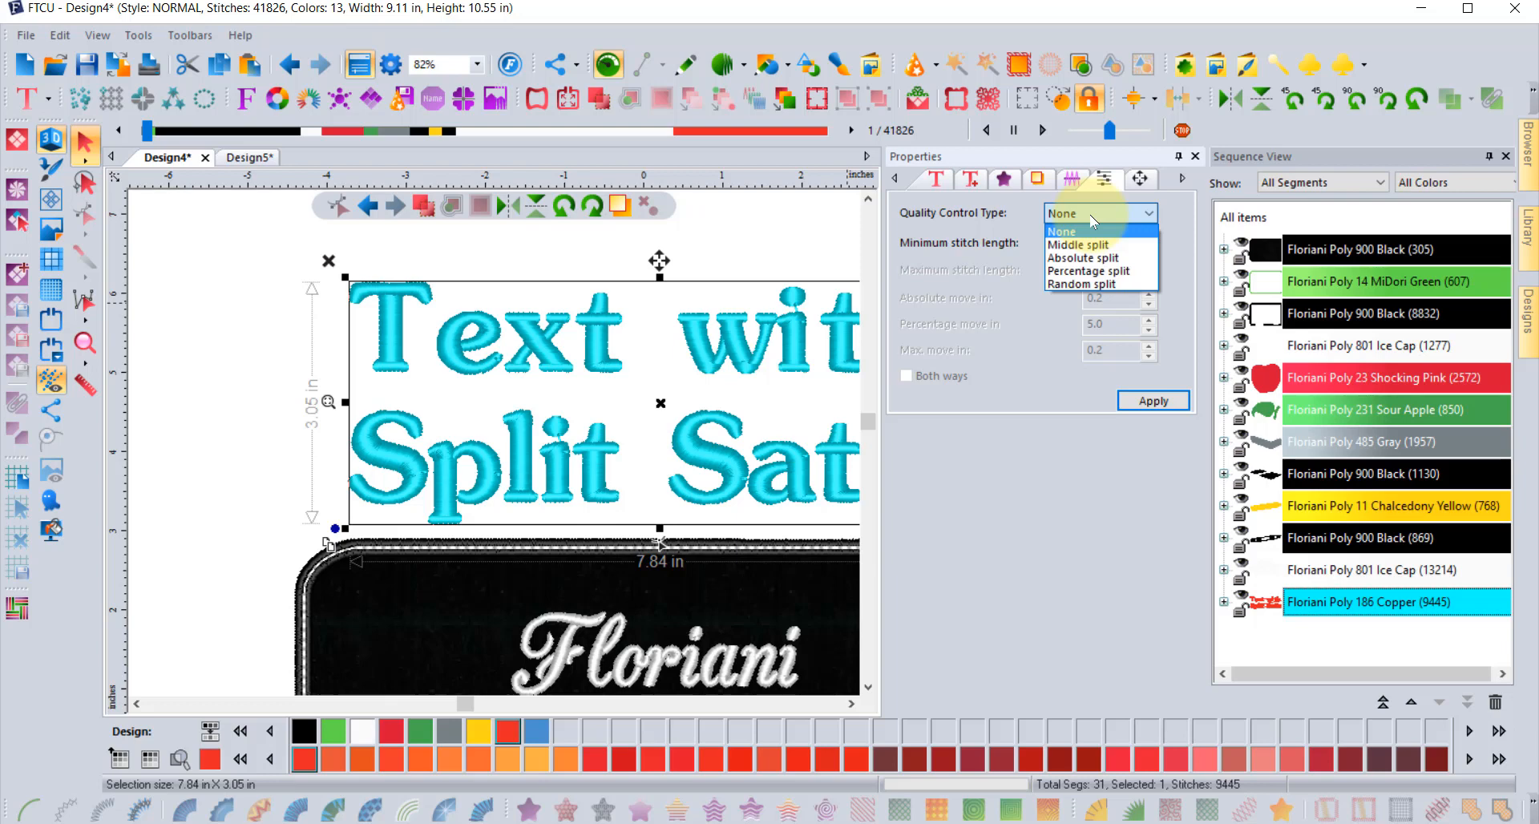
{"action": "left_click", "coordinate": [529, 252]}
{"action": "left_click", "coordinate": [268, 250]}
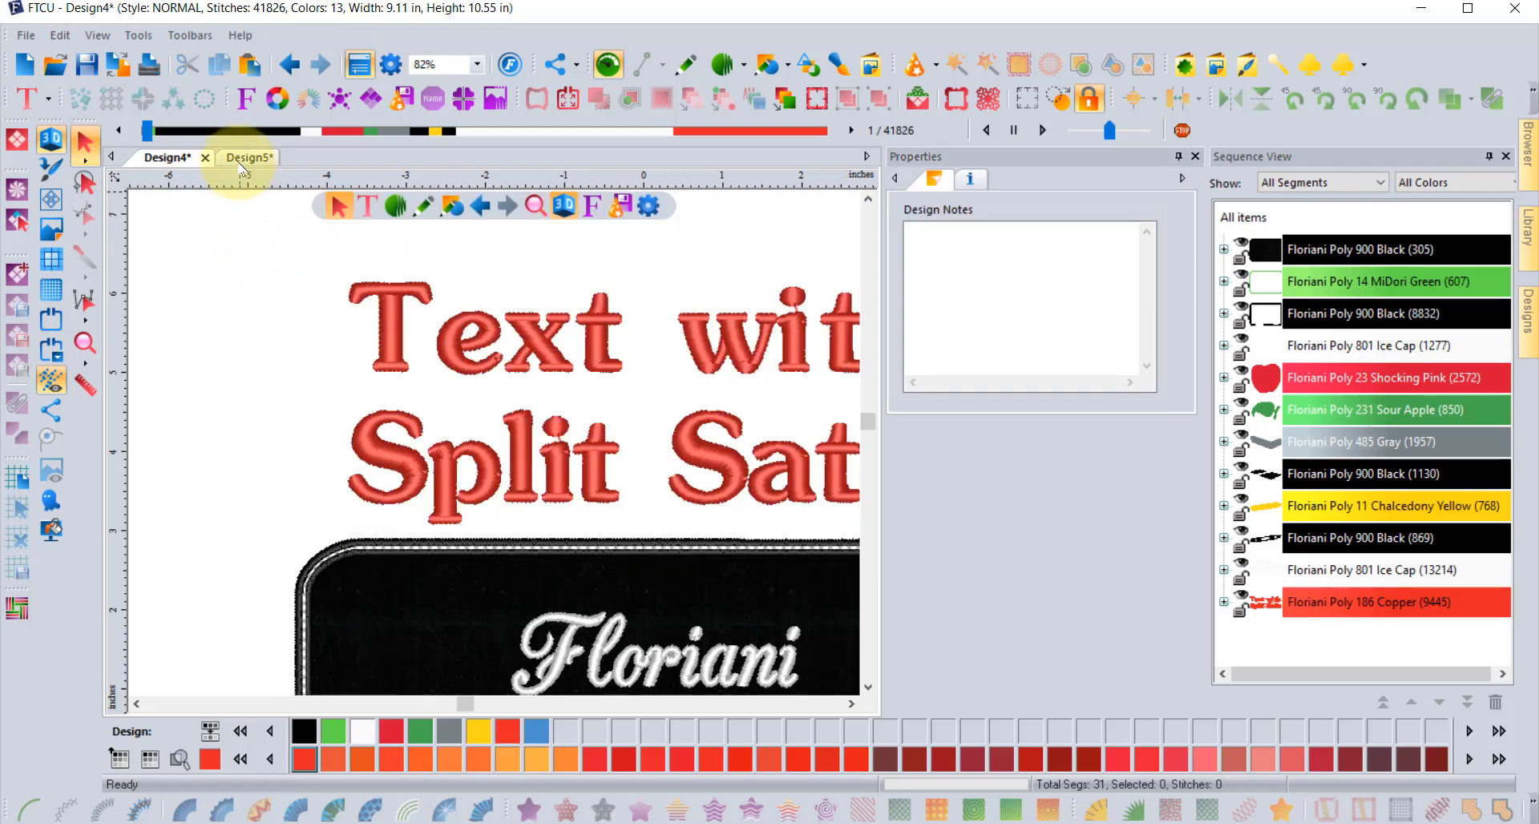
Switch to the empty Design5 document and place a new MY TEXT lettering object in it
{"action": "left_click", "coordinate": [240, 158]}
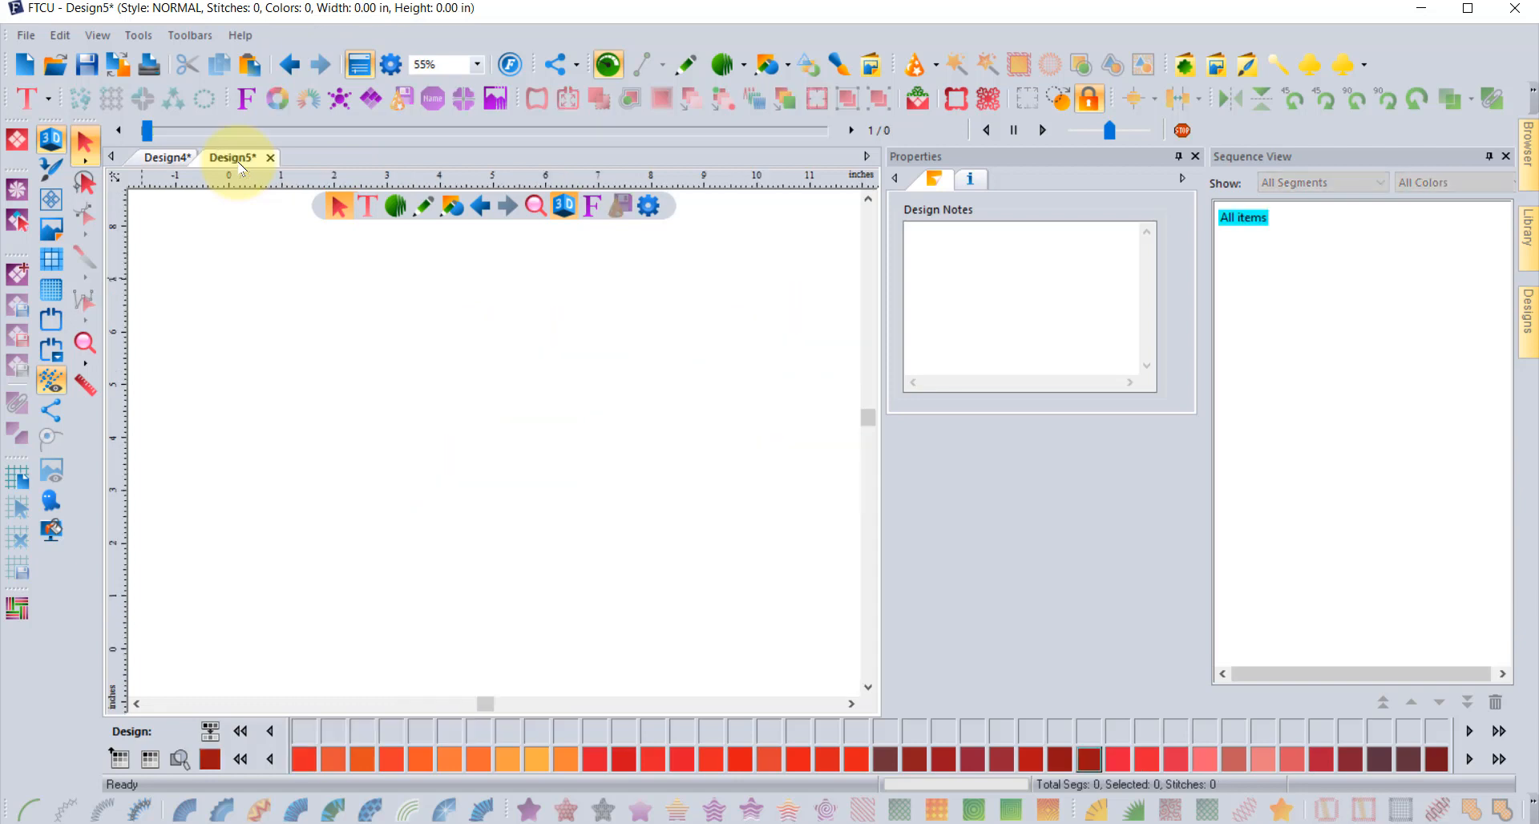
{"action": "left_click", "coordinate": [47, 99]}
{"action": "left_click", "coordinate": [24, 131]}
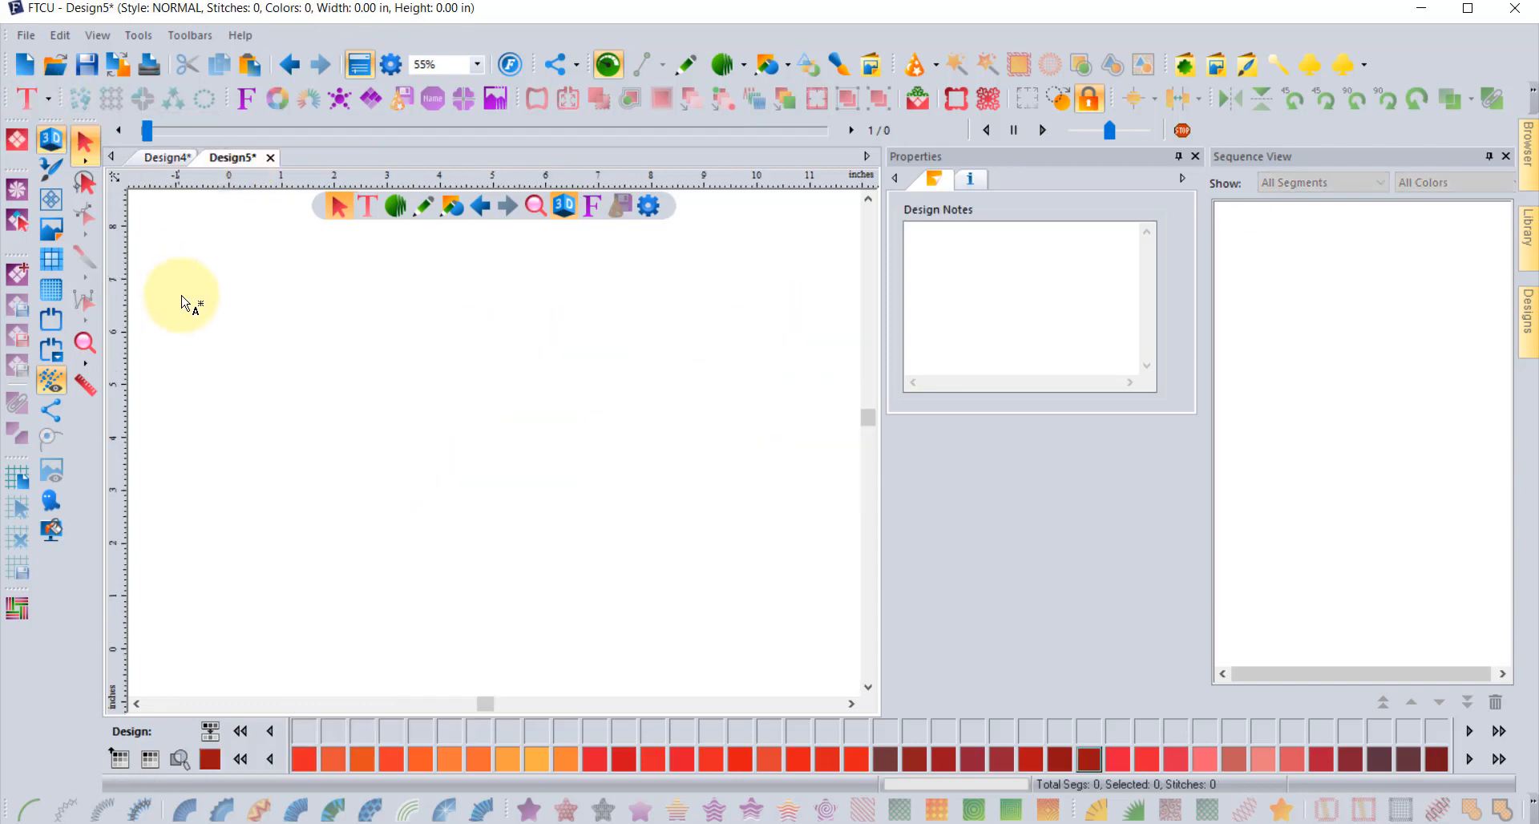
{"action": "left_click", "coordinate": [285, 353]}
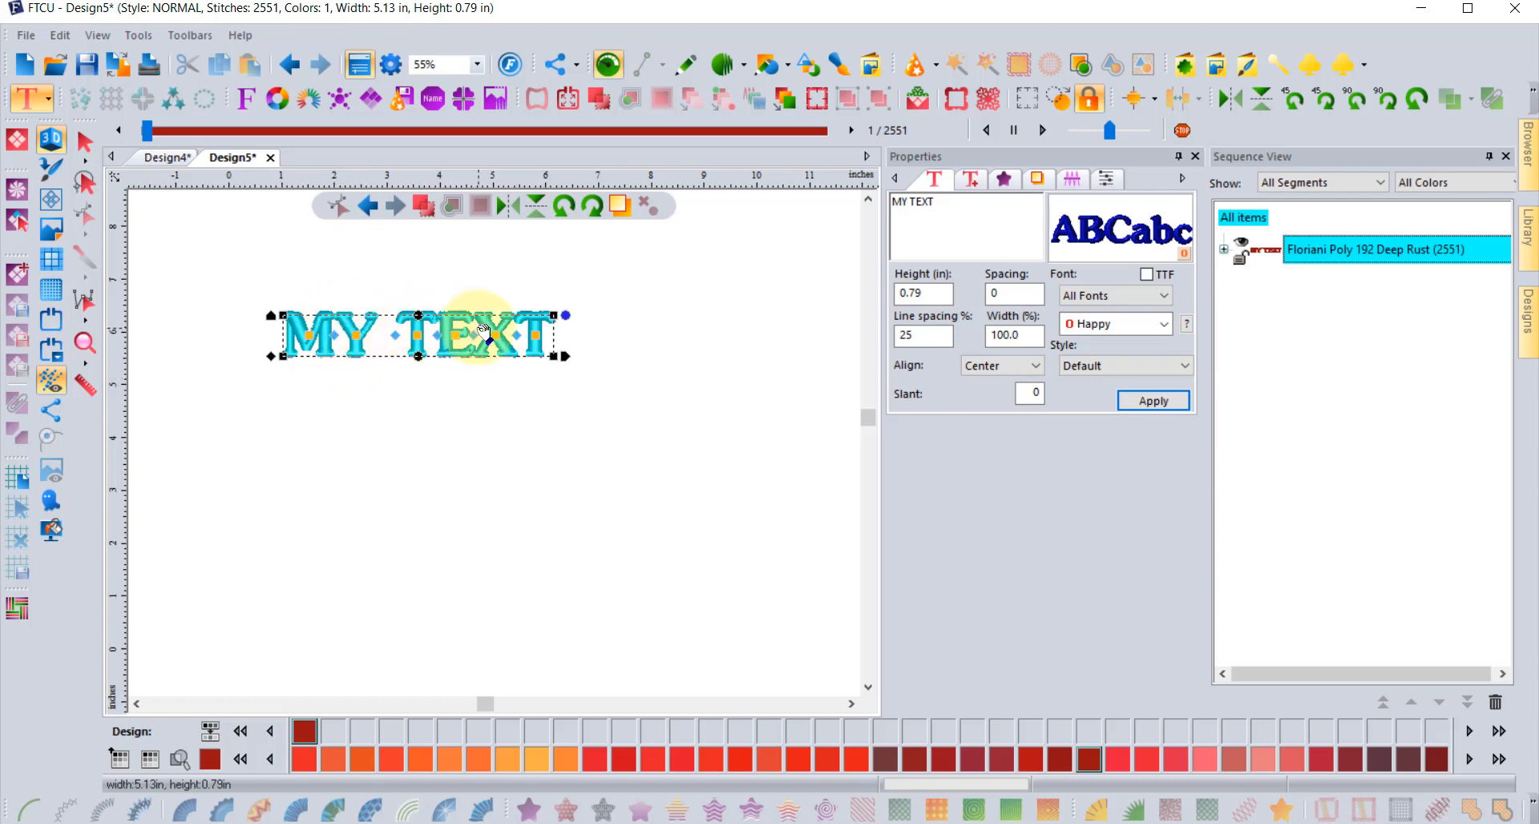
{"action": "left_click", "coordinate": [80, 141]}
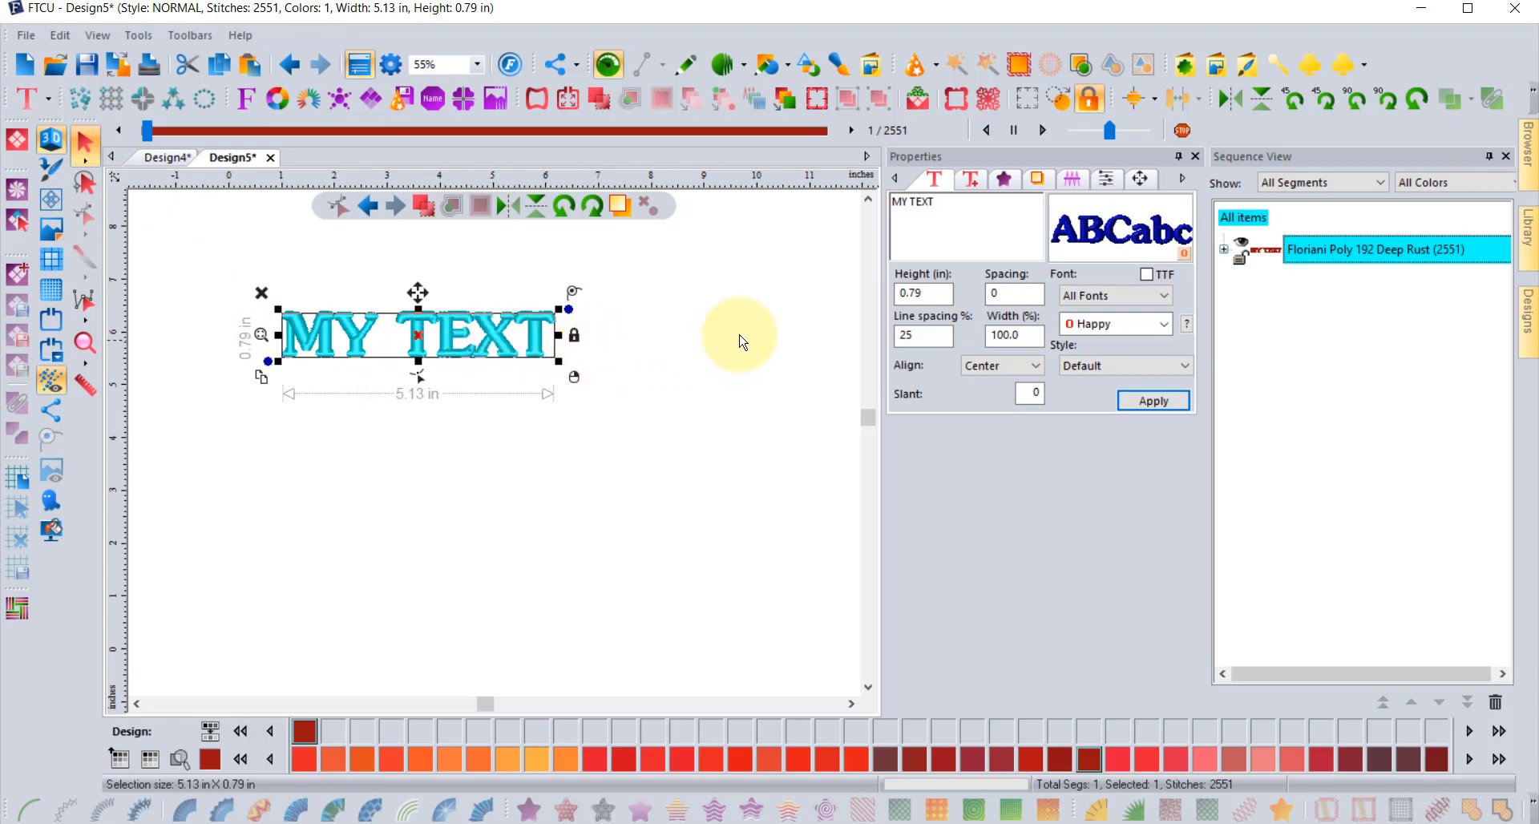
Check the recommended heights for the Happy font and set the new text's height to 3.00 in
{"action": "left_click", "coordinate": [1186, 325]}
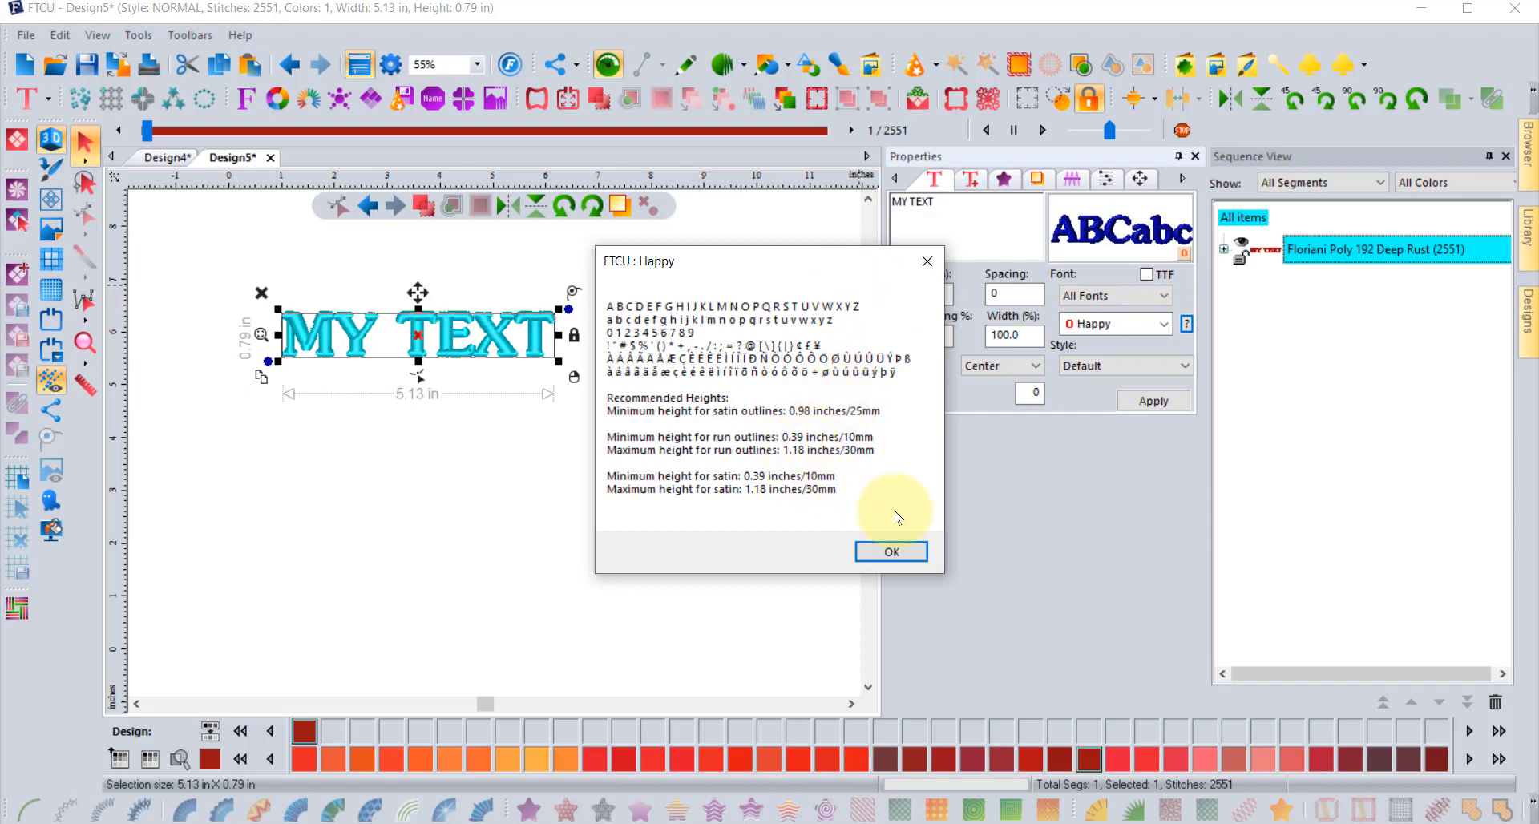
{"action": "left_click", "coordinate": [892, 552]}
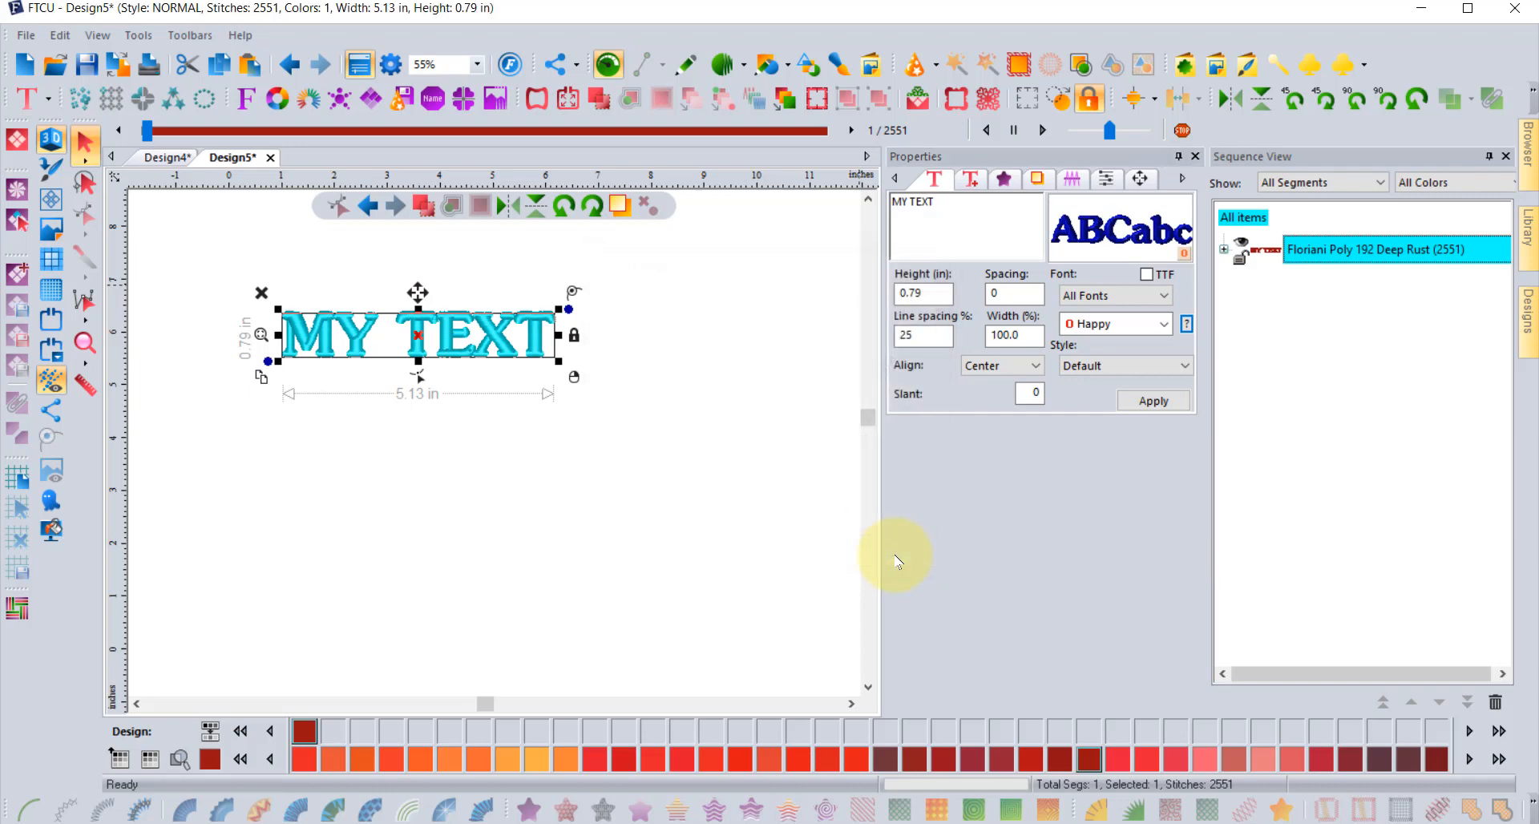
{"action": "double_click", "coordinate": [925, 292]}
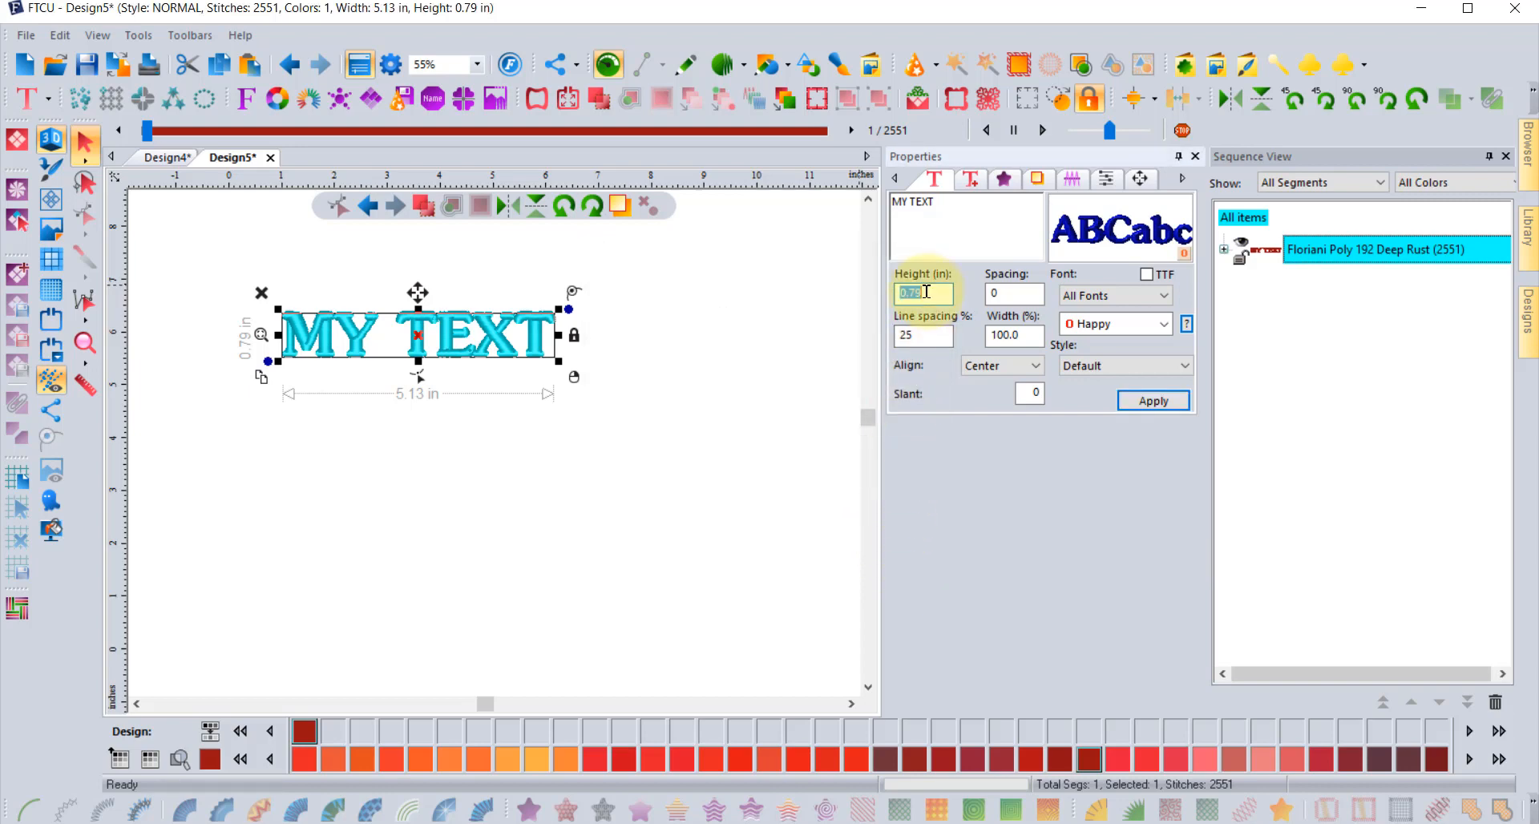
{"action": "left_click", "coordinate": [1144, 400]}
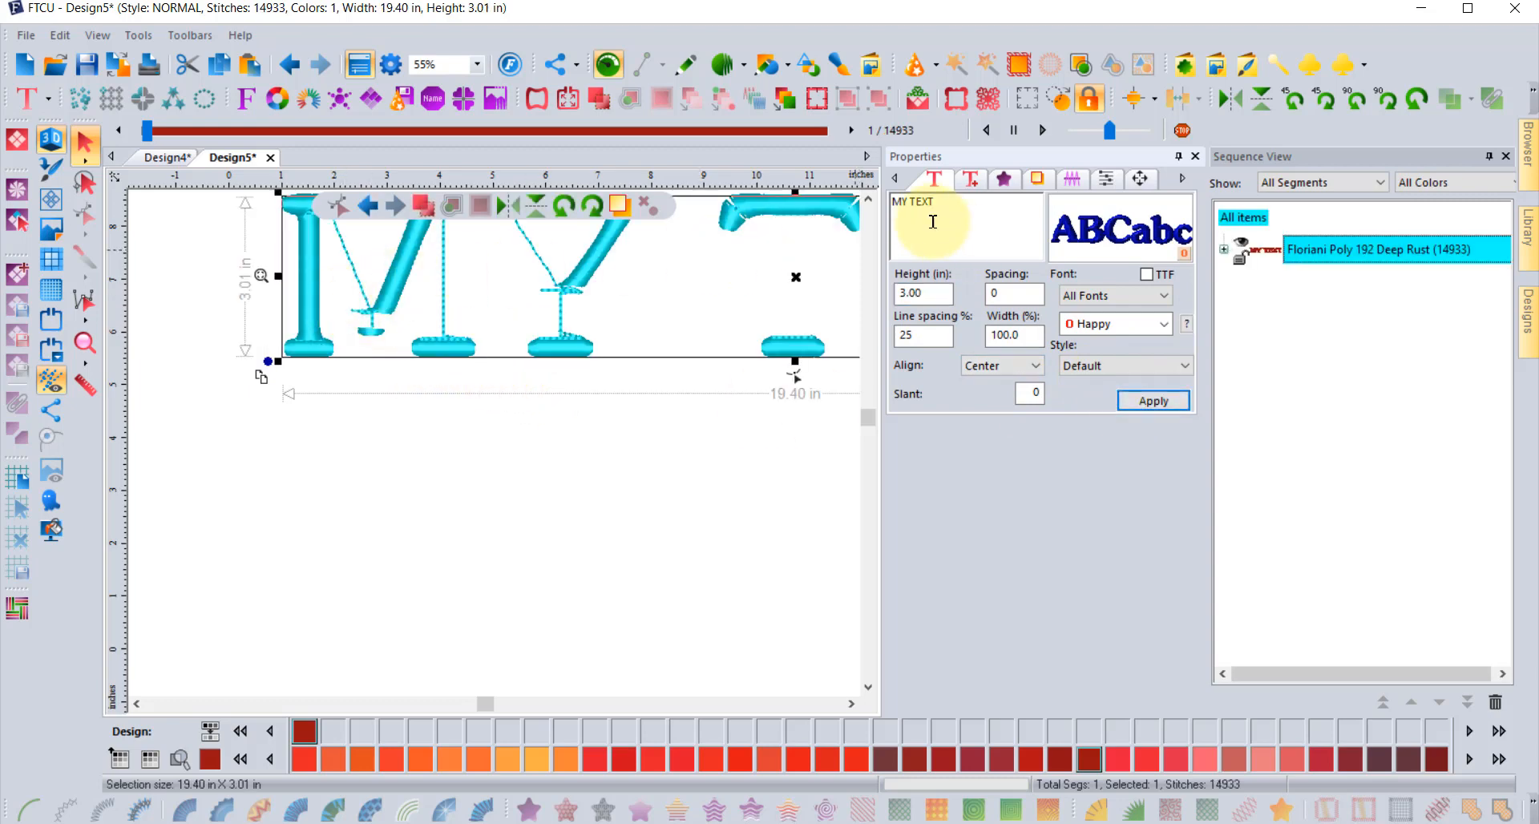
Examine the enlarged letters' stitches with the 3D stitch display turned off, and turn it back on
{"action": "left_click", "coordinate": [868, 200]}
{"action": "left_click", "coordinate": [868, 200]}
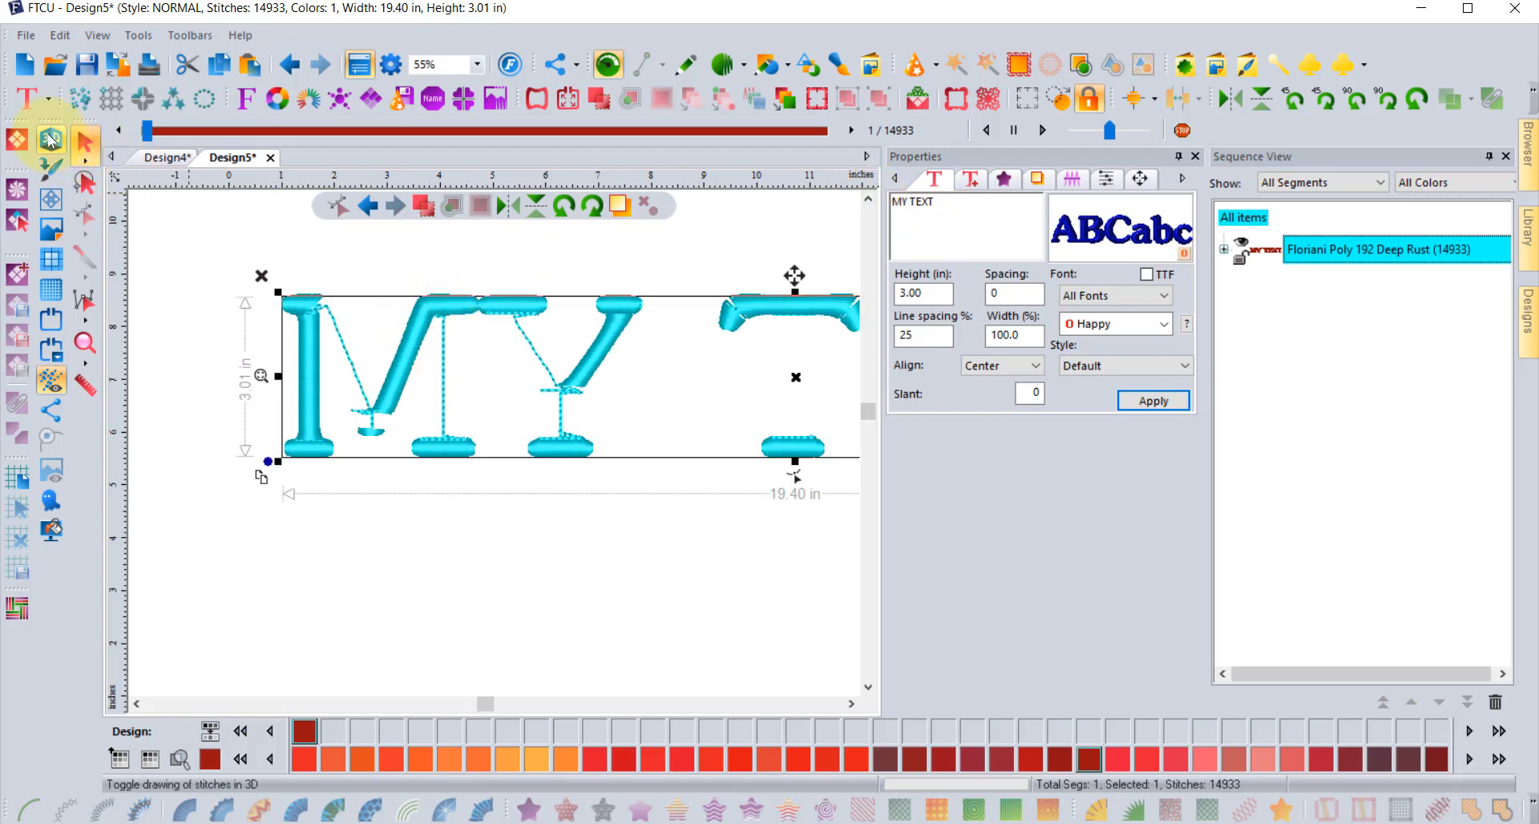
{"action": "left_click", "coordinate": [50, 140]}
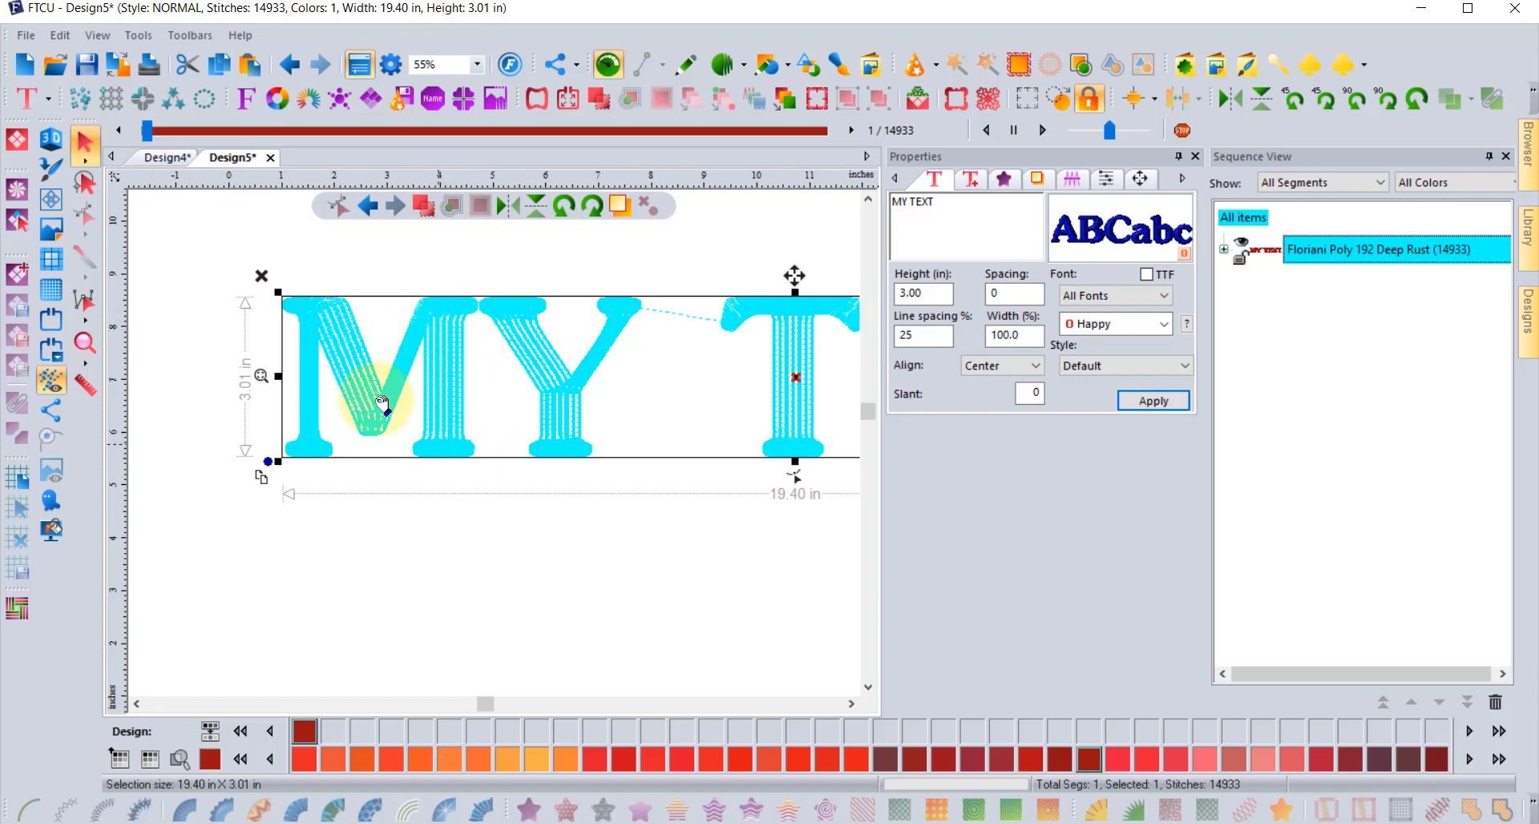
{"action": "left_click", "coordinate": [51, 138]}
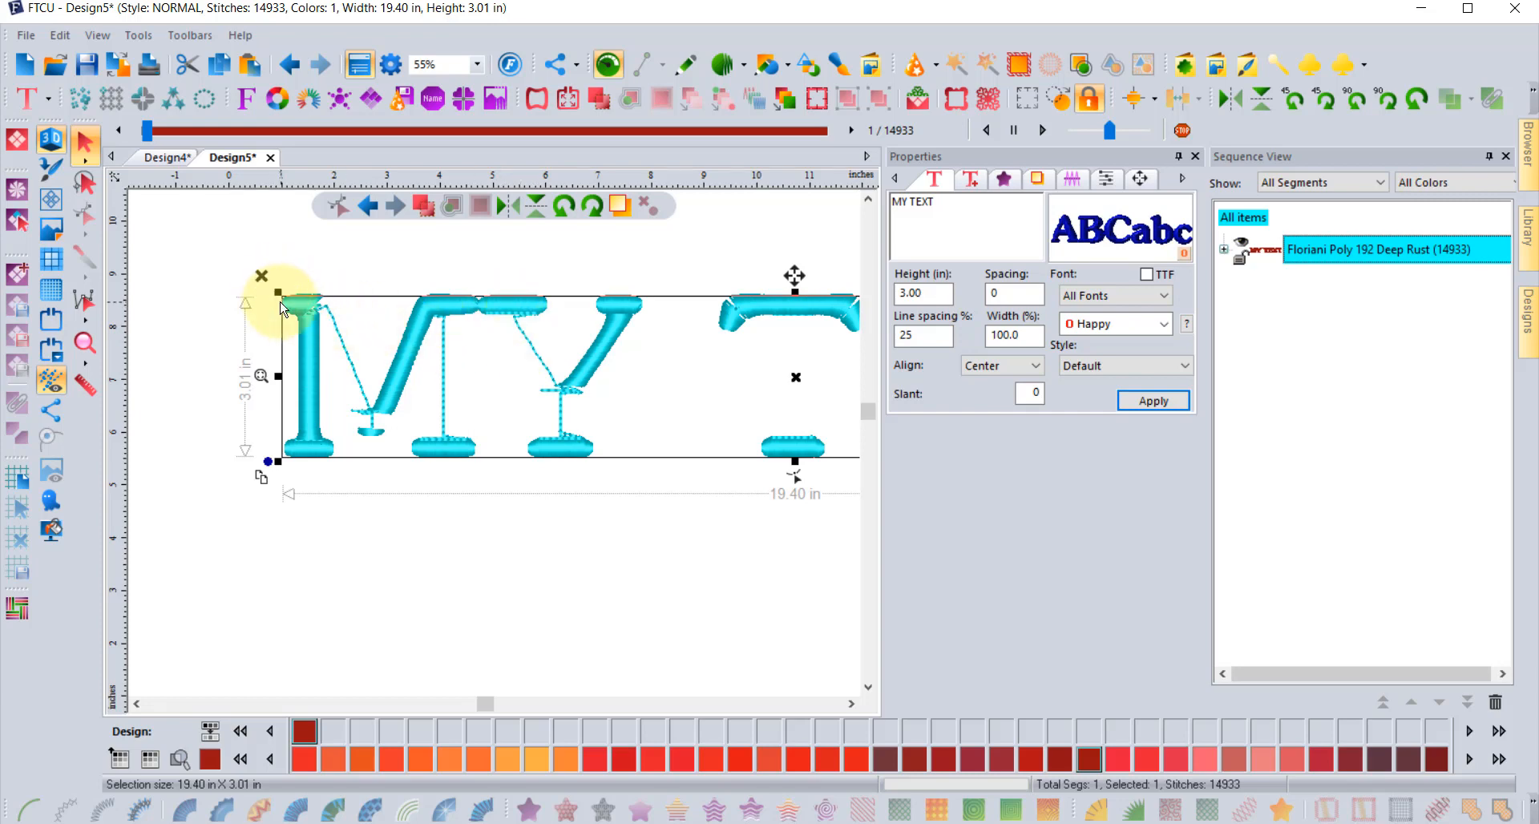
Scale the MY TEXT lettering down to about 12.12 in wide by 1.88 in high
{"action": "left_click_drag", "start_coordinate": [277, 291], "coordinate": [809, 569]}
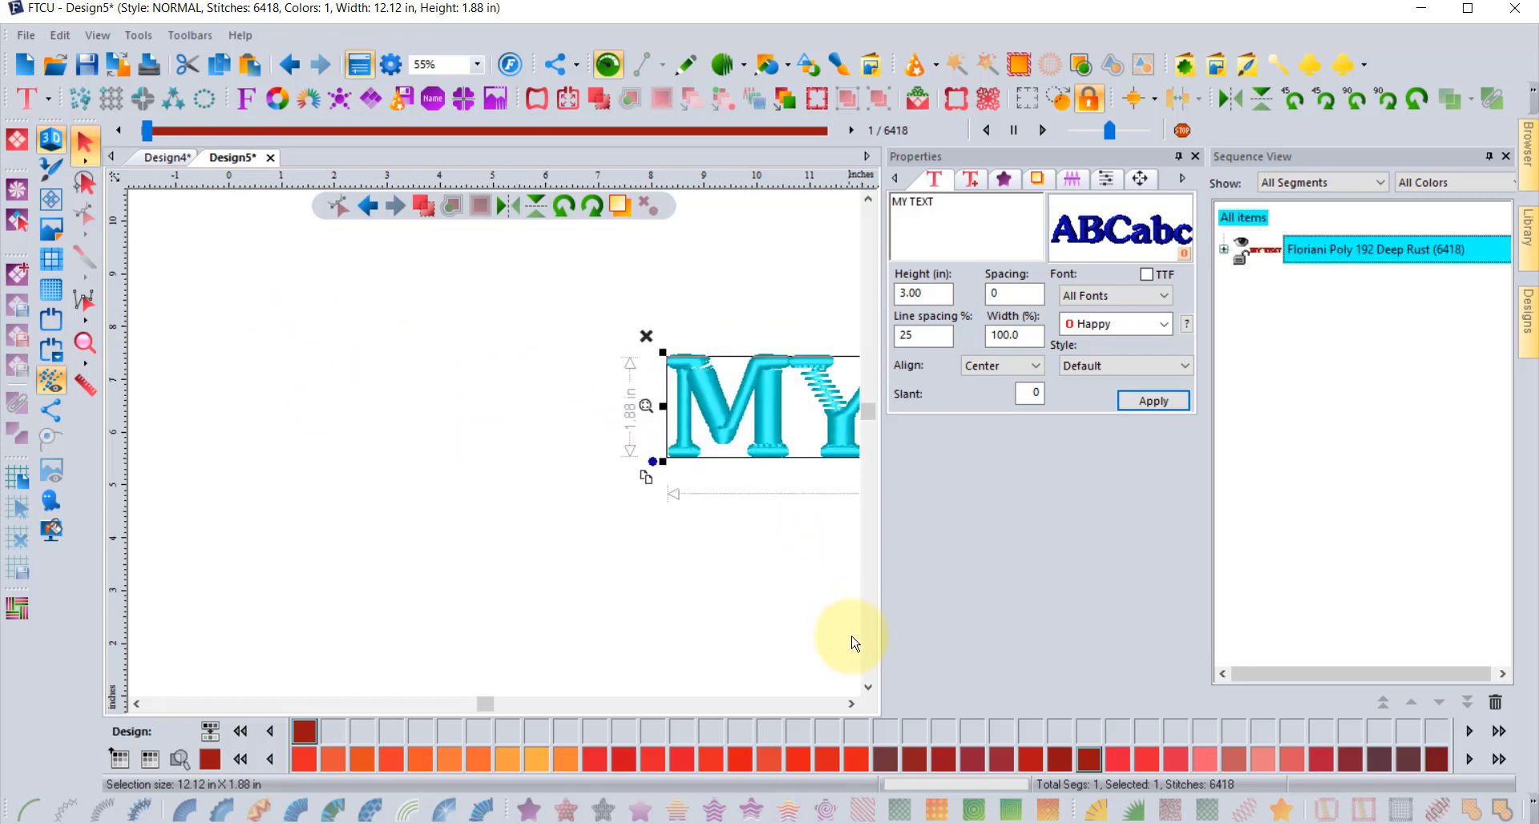
{"action": "left_click", "coordinate": [852, 703]}
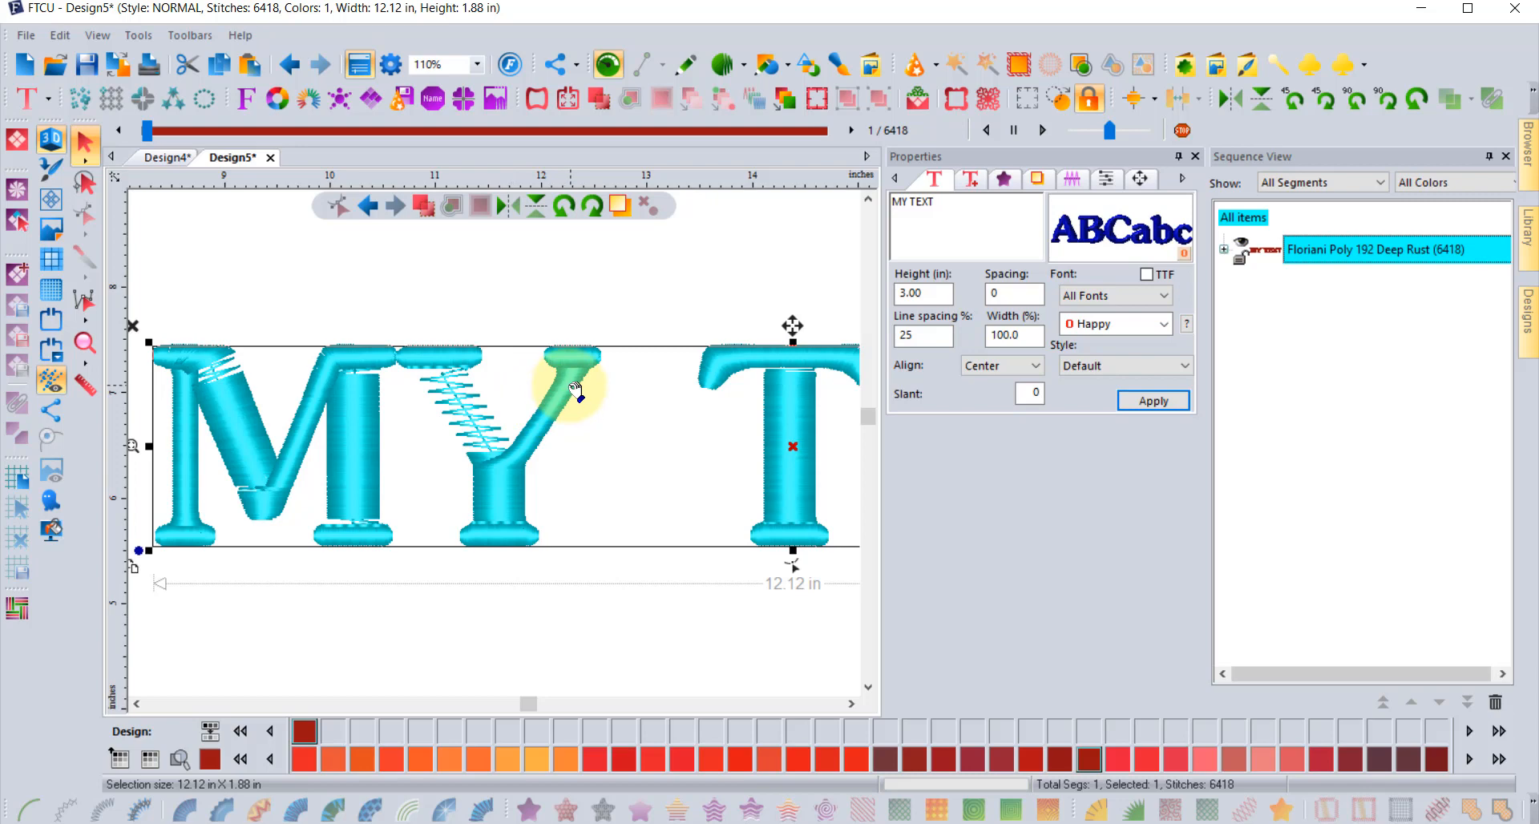
Set the lettering's quality control type to Middle split with a maximum stitch length of 4, and apply it
{"action": "left_click", "coordinate": [1111, 182]}
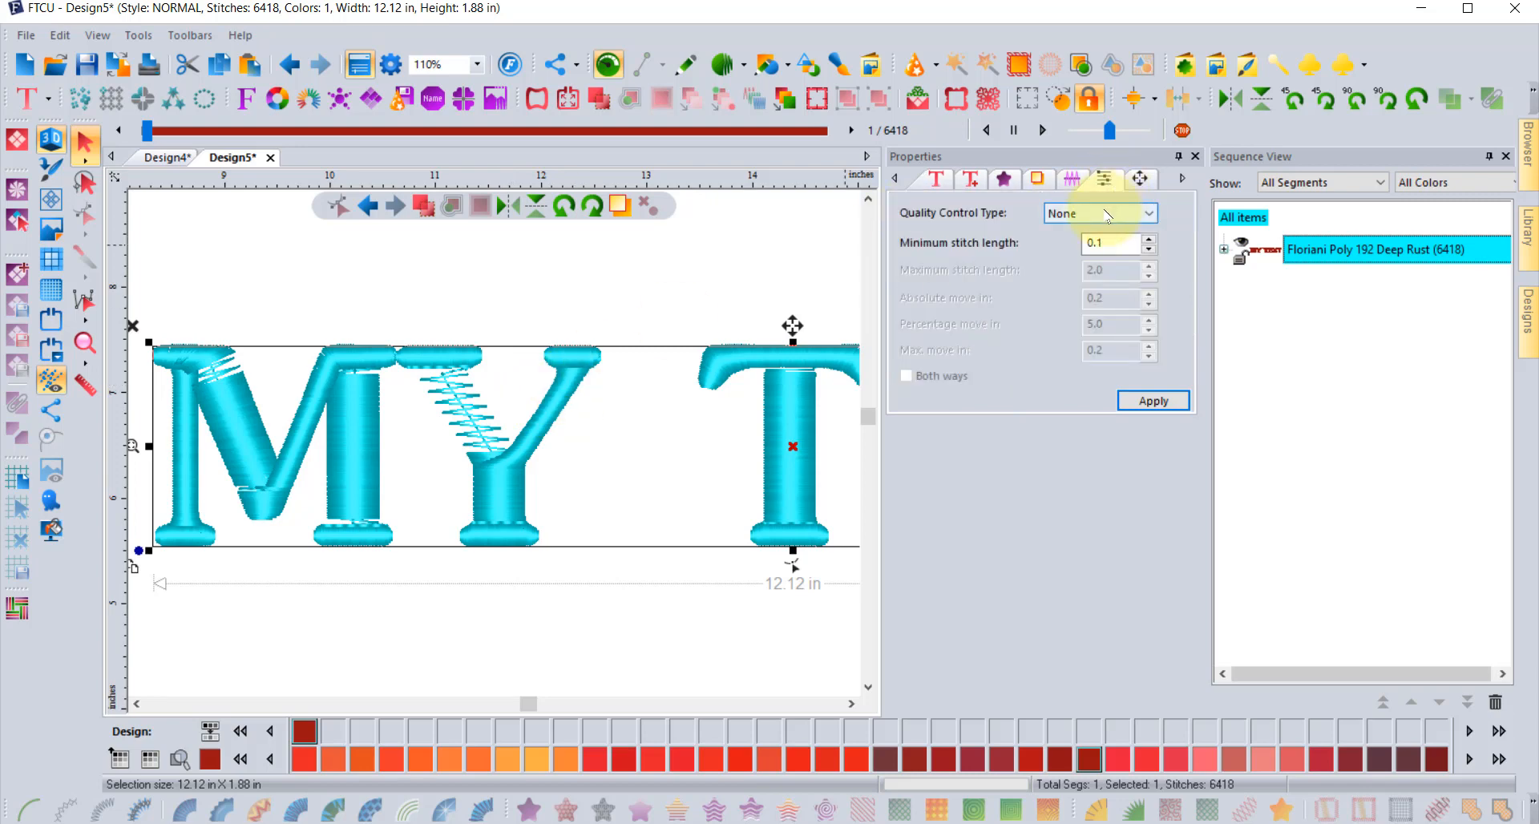
{"action": "left_click", "coordinate": [1107, 215]}
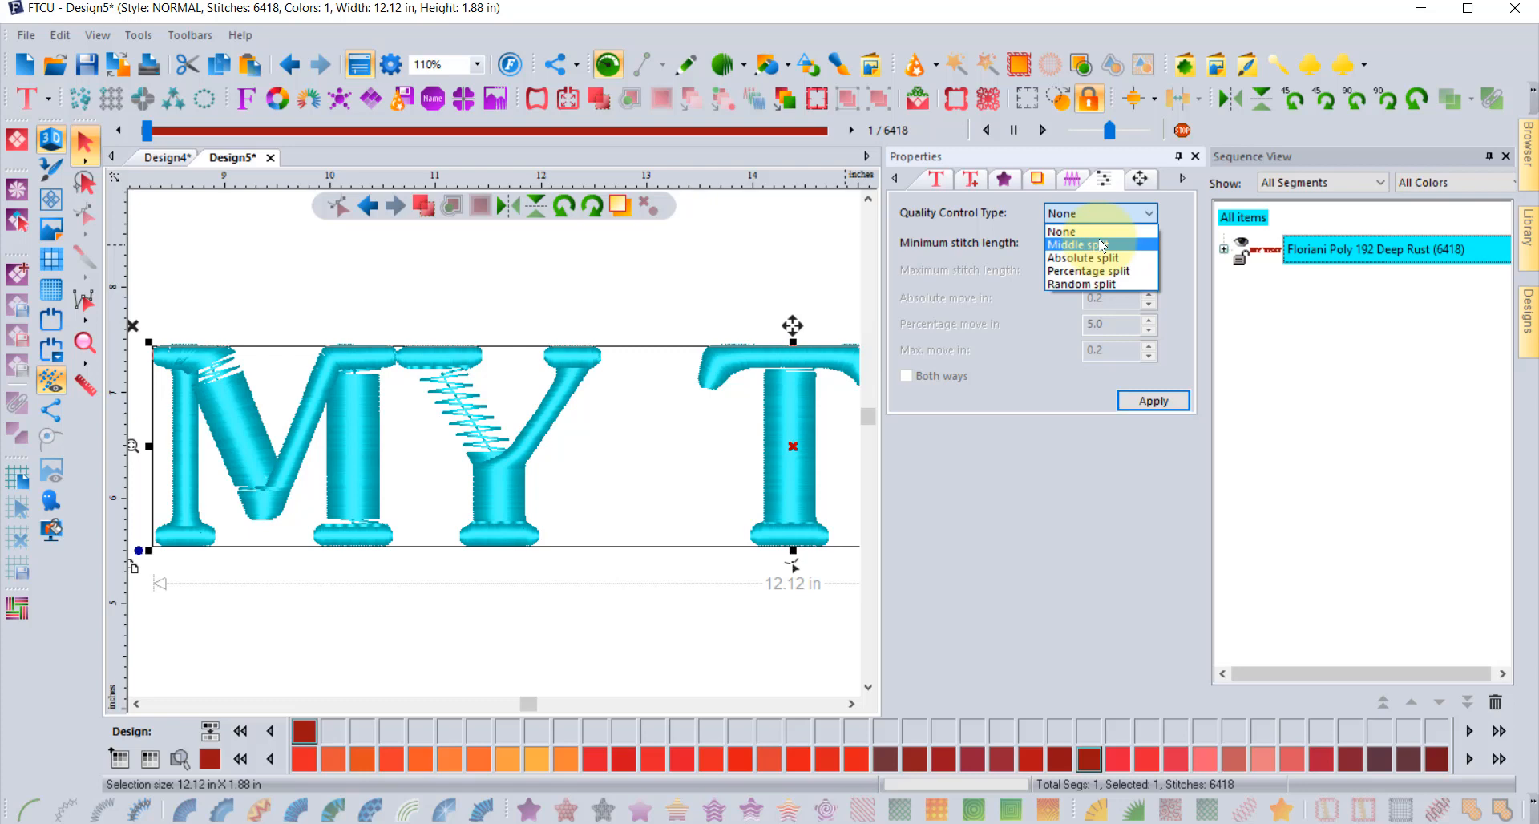
{"action": "left_click", "coordinate": [1103, 245]}
{"action": "double_click", "coordinate": [1109, 273]}
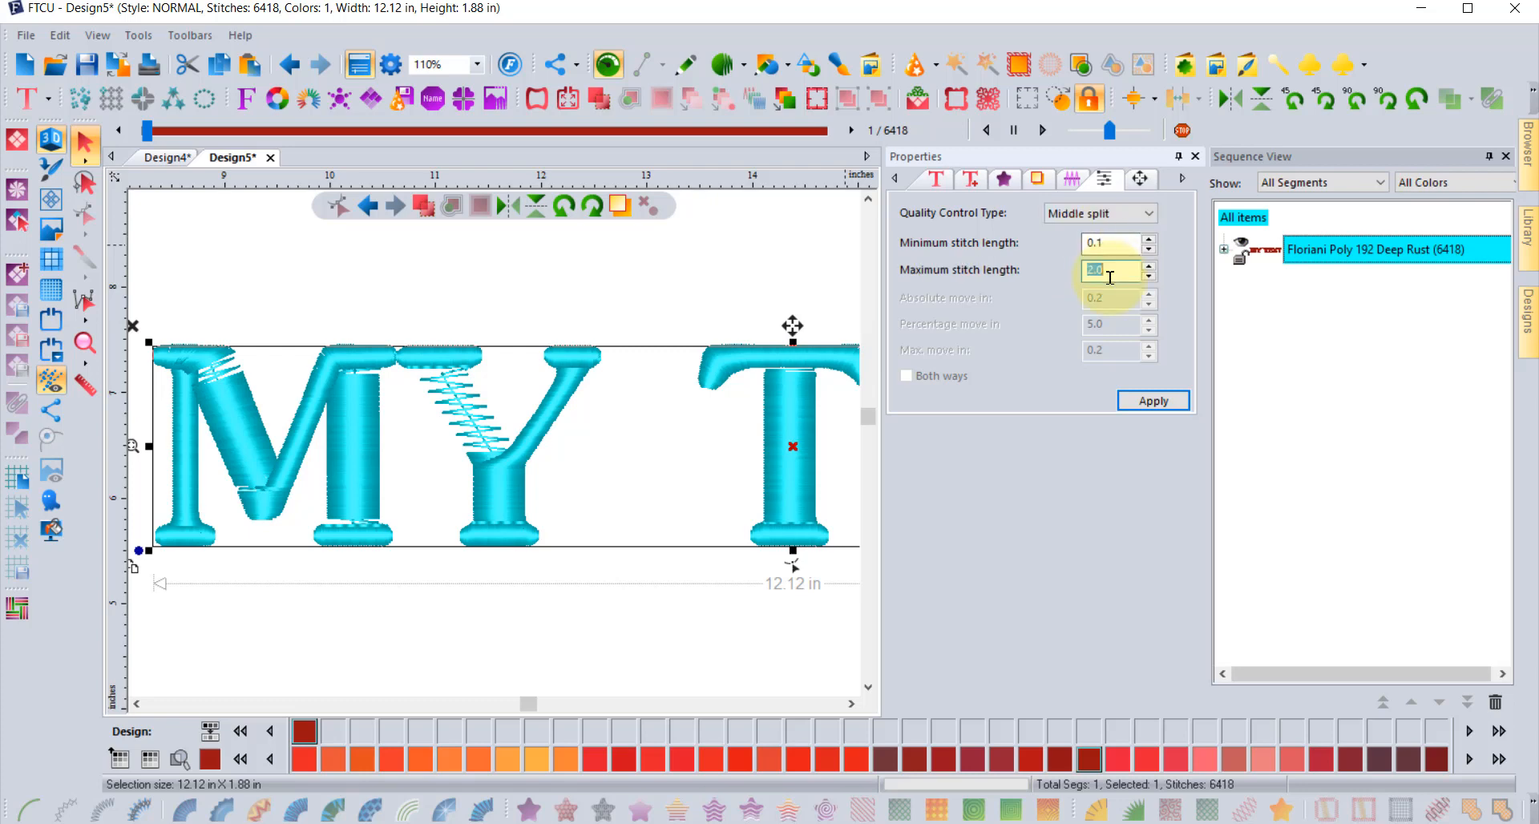
{"action": "type", "text": "4"}
{"action": "left_click", "coordinate": [1150, 400]}
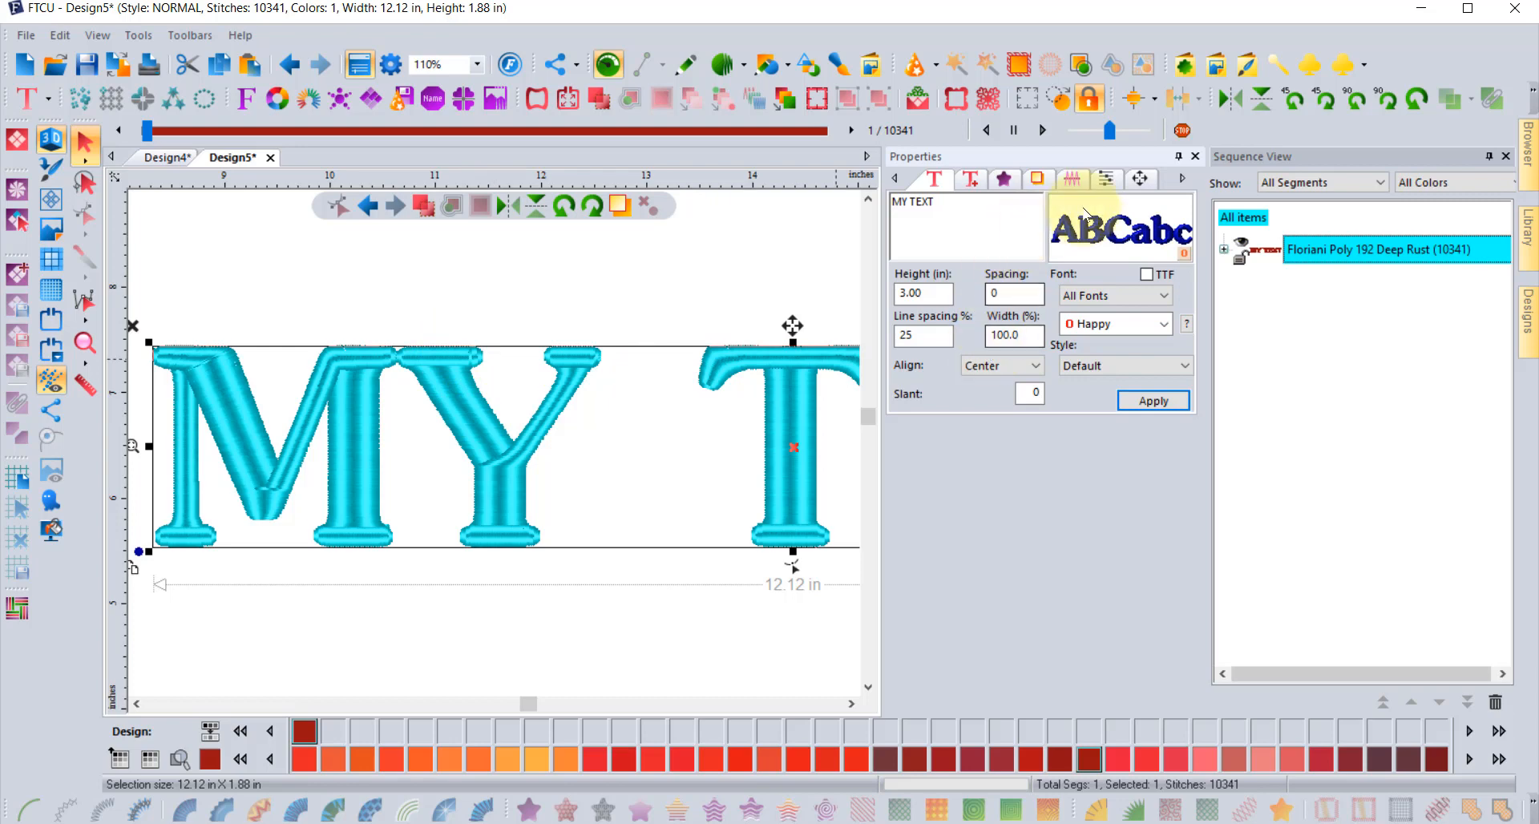
Change the lettering's quality control type to Random split with a maximum stitch length of 7, and apply it
{"action": "left_click", "coordinate": [1105, 178]}
{"action": "left_click", "coordinate": [1113, 216]}
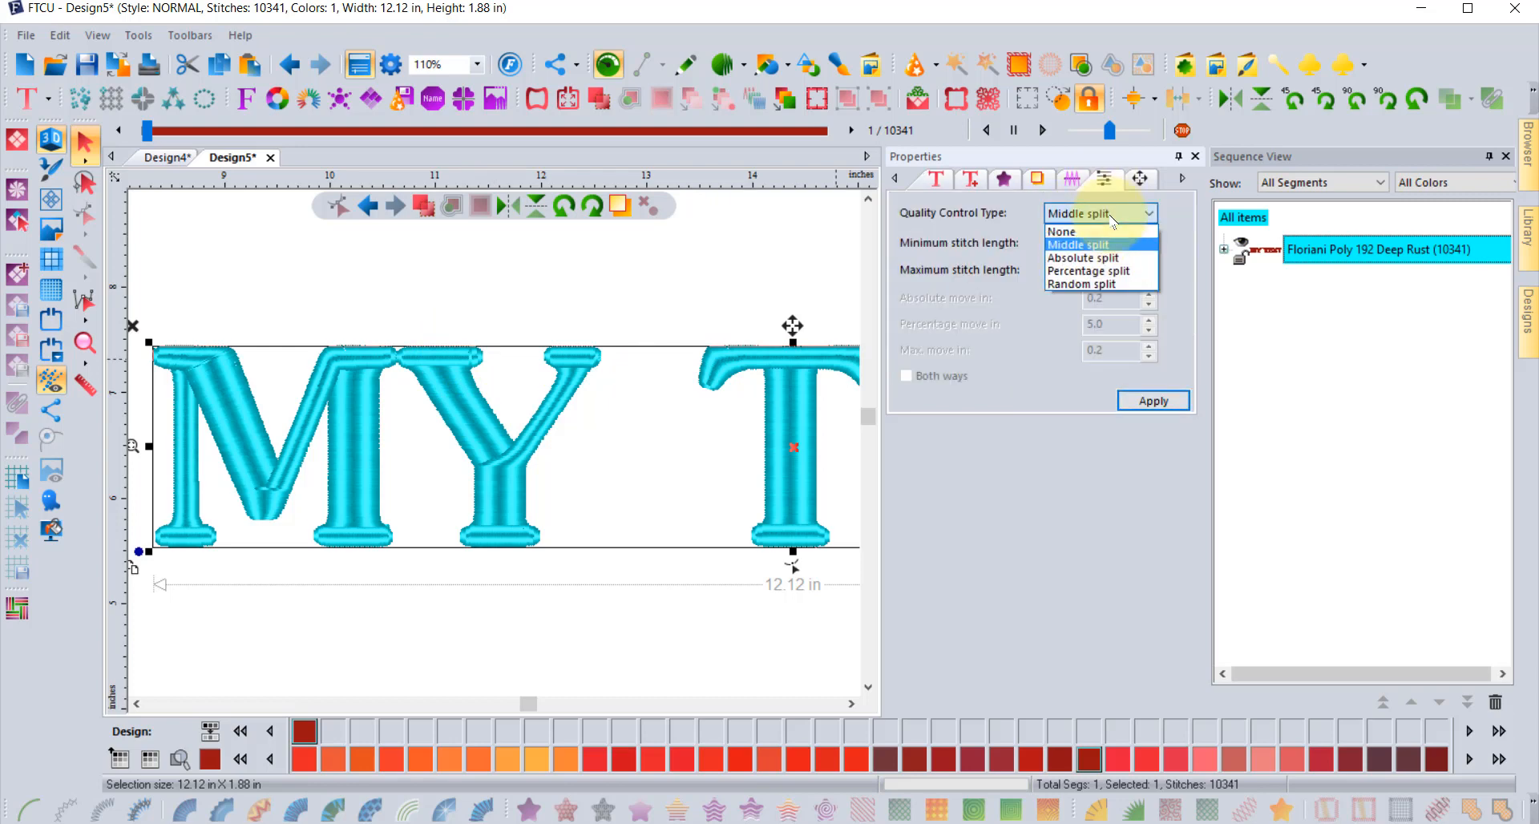
{"action": "left_click", "coordinate": [1113, 215]}
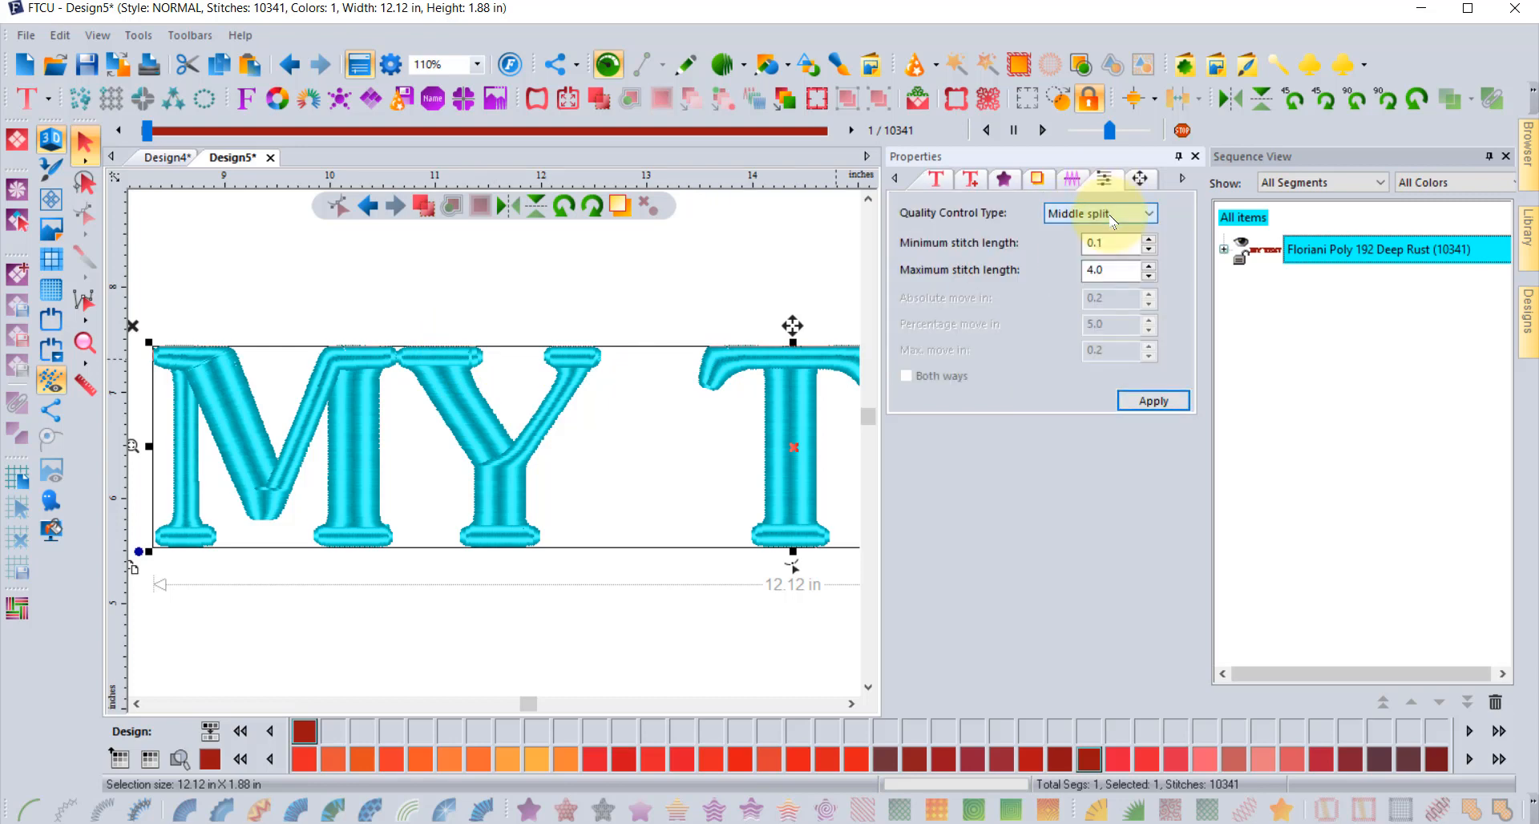
{"action": "left_click", "coordinate": [1113, 214]}
{"action": "left_click", "coordinate": [1099, 282]}
{"action": "left_click", "coordinate": [1099, 277]}
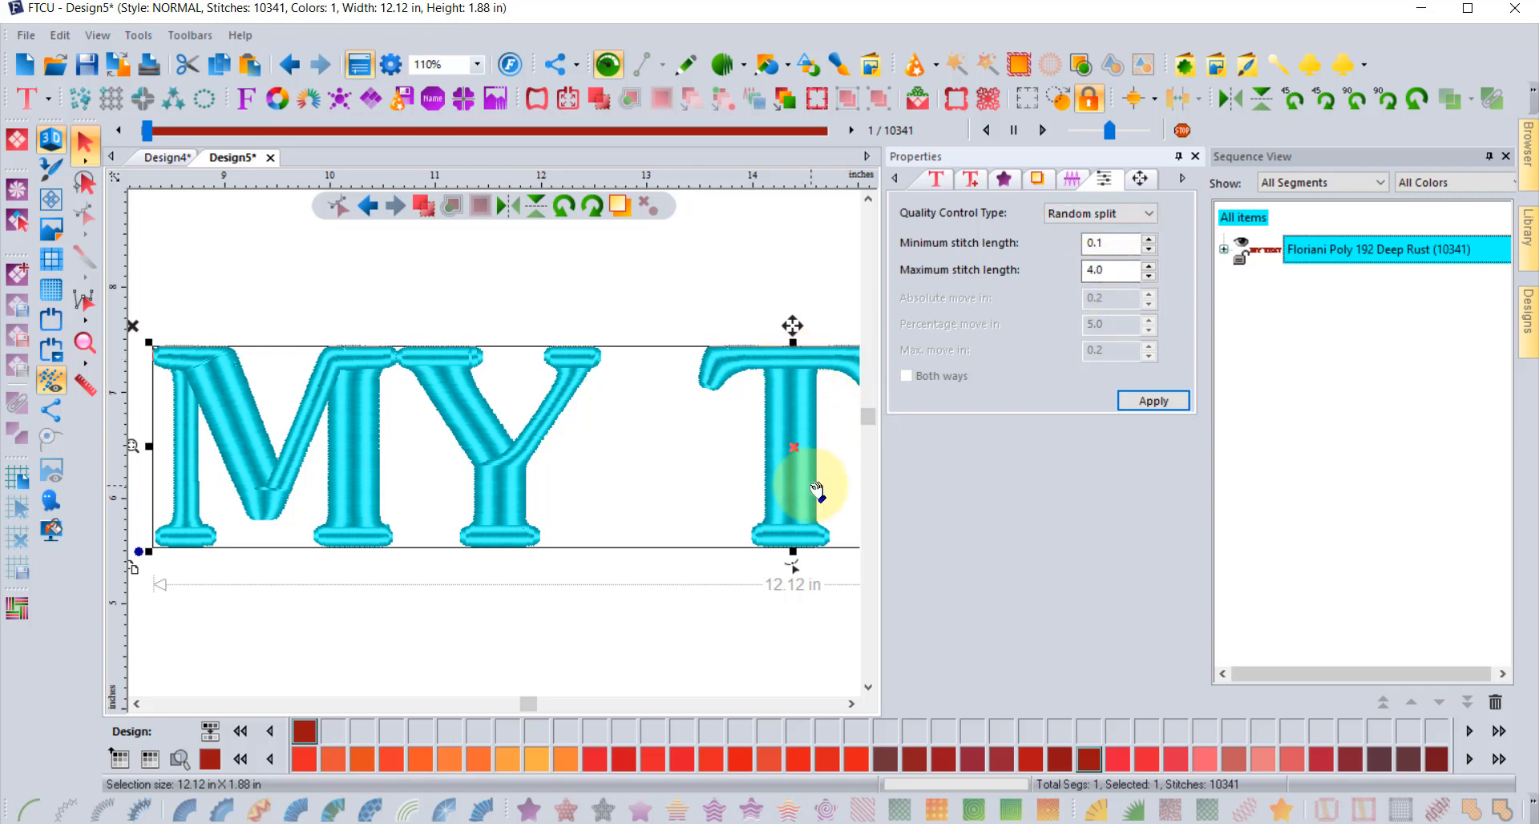
{"action": "left_click", "coordinate": [1120, 271]}
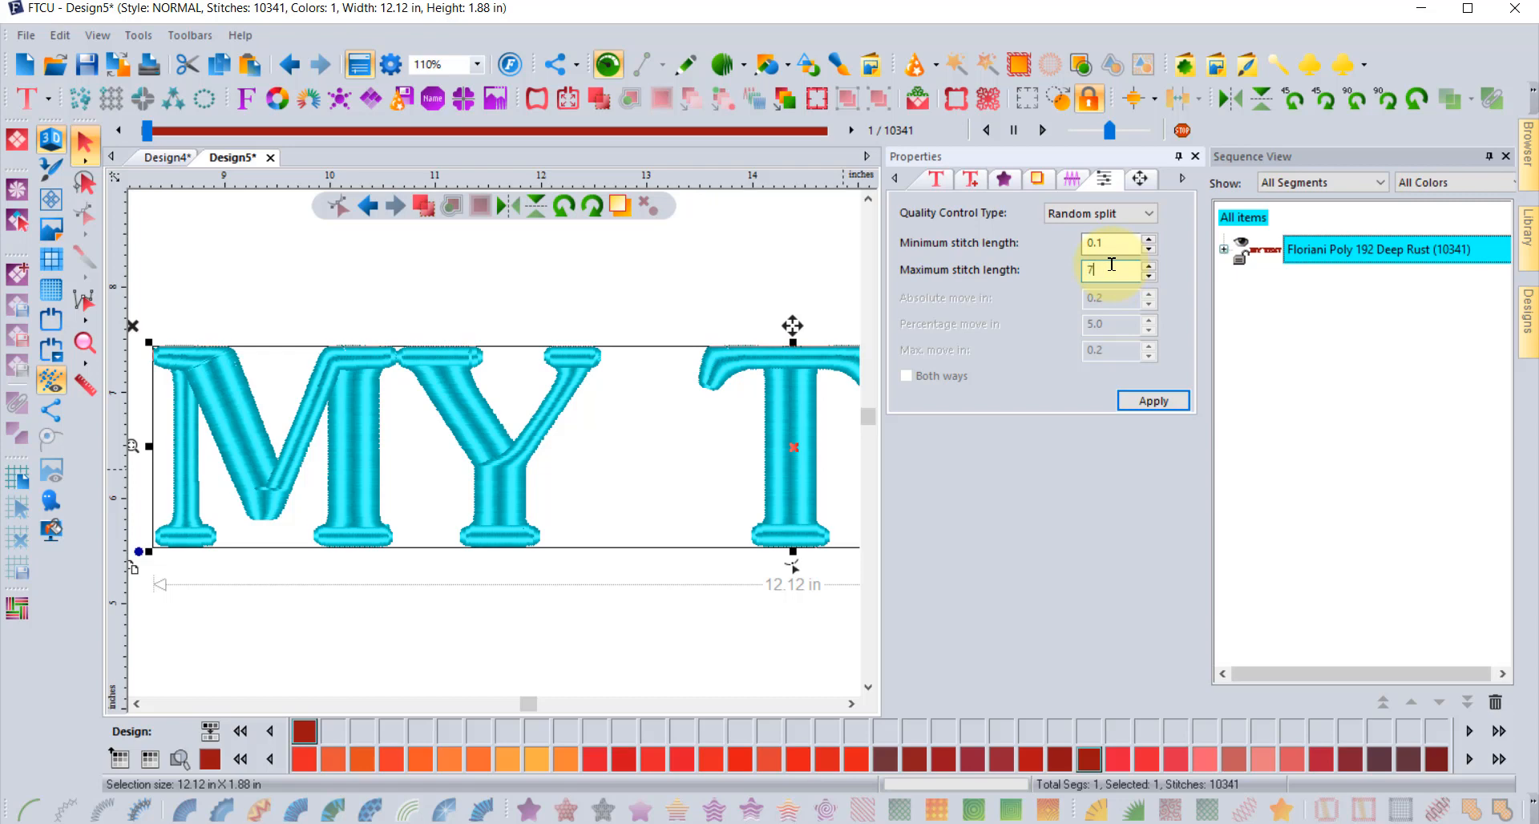
{"action": "left_click", "coordinate": [1162, 401]}
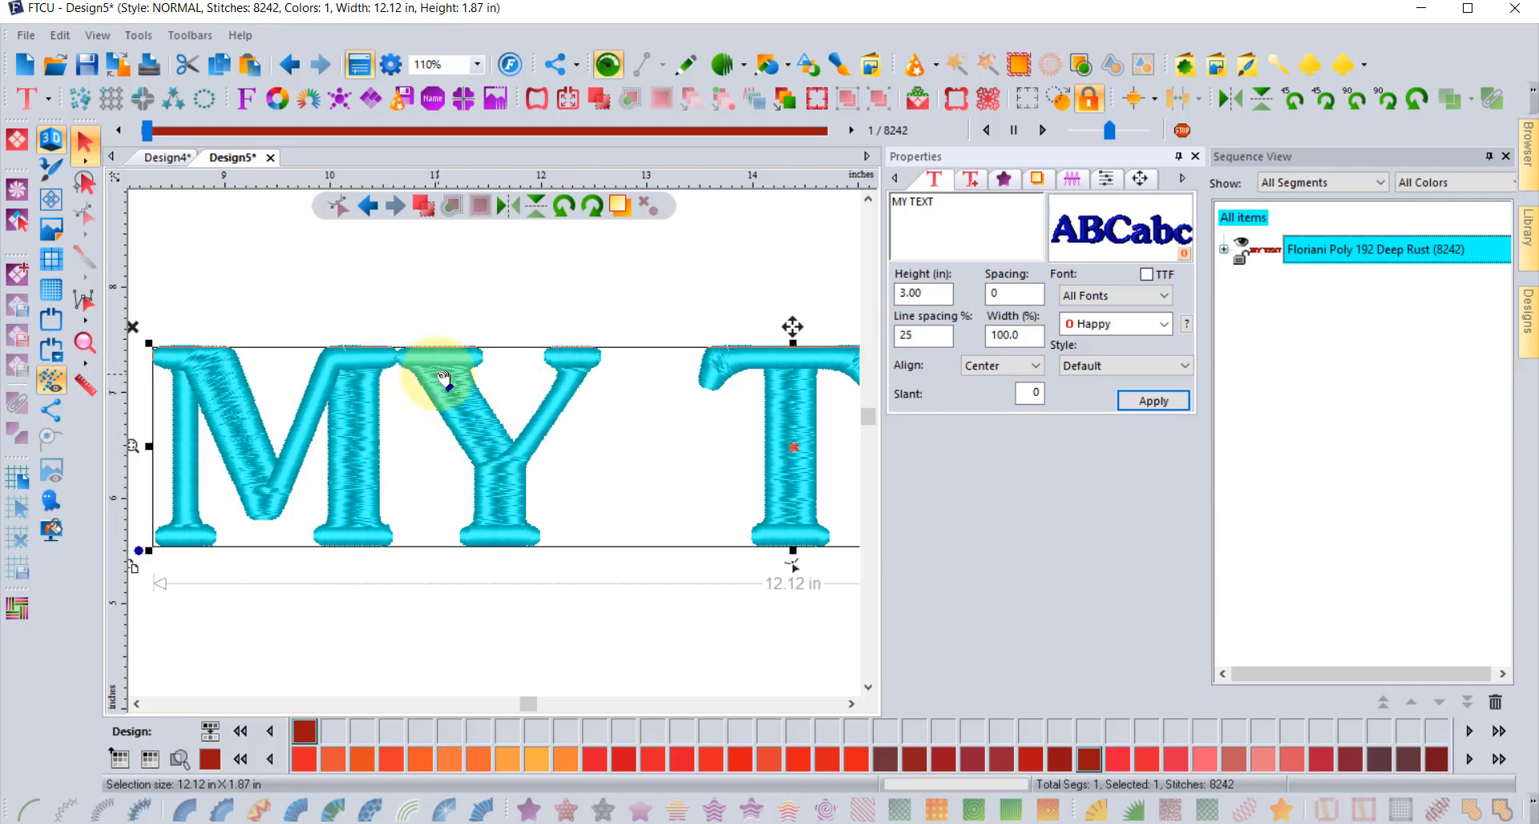
Deselect the lettering to examine its random split stitching, and select it again with the whole text in view
{"action": "scroll", "coordinate": [498, 501], "scroll_direction": "down", "scroll_amount": 1}
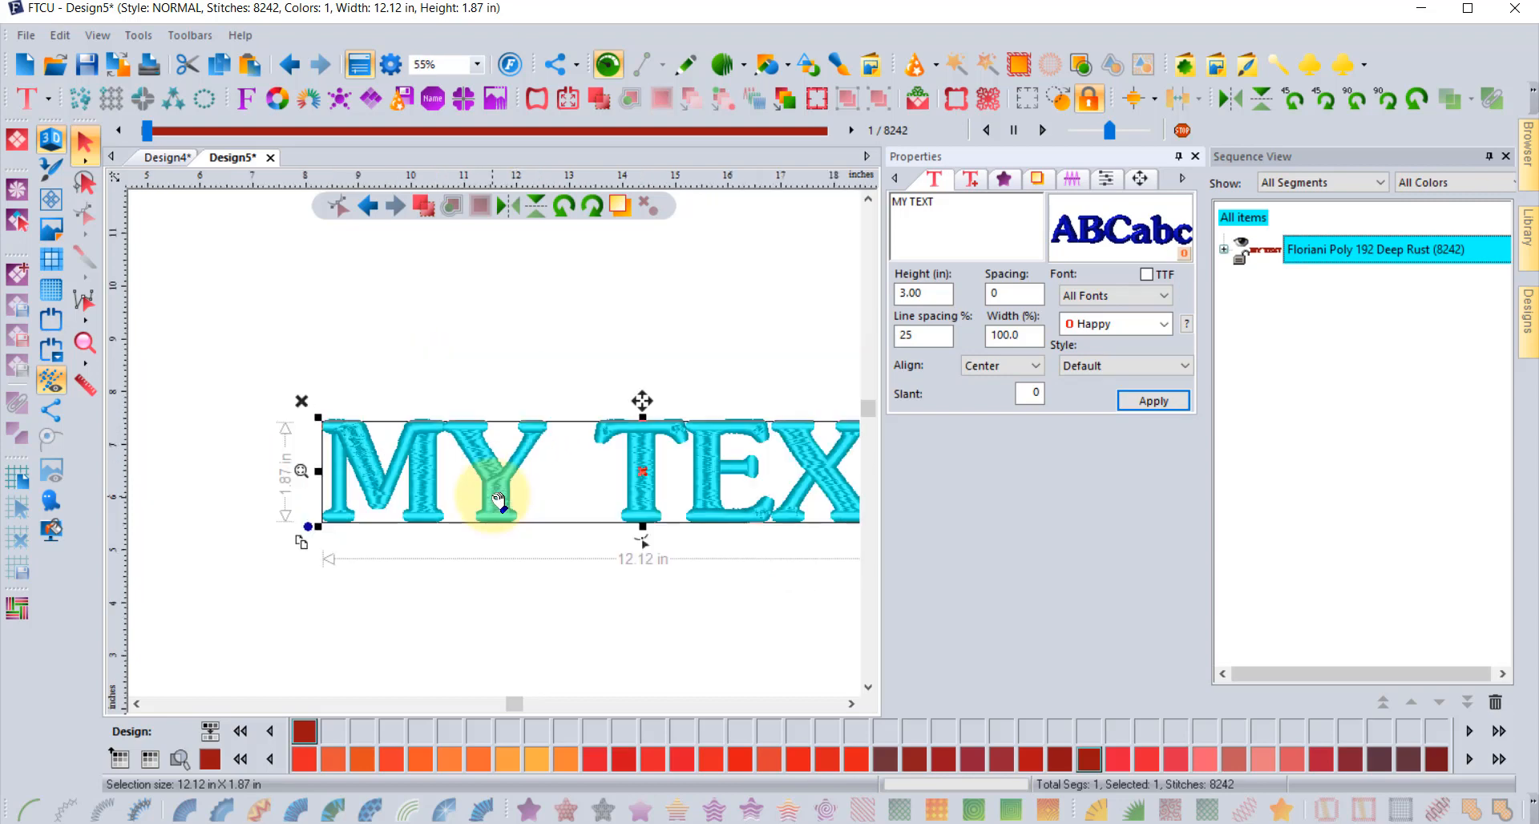
{"action": "left_click", "coordinate": [345, 315]}
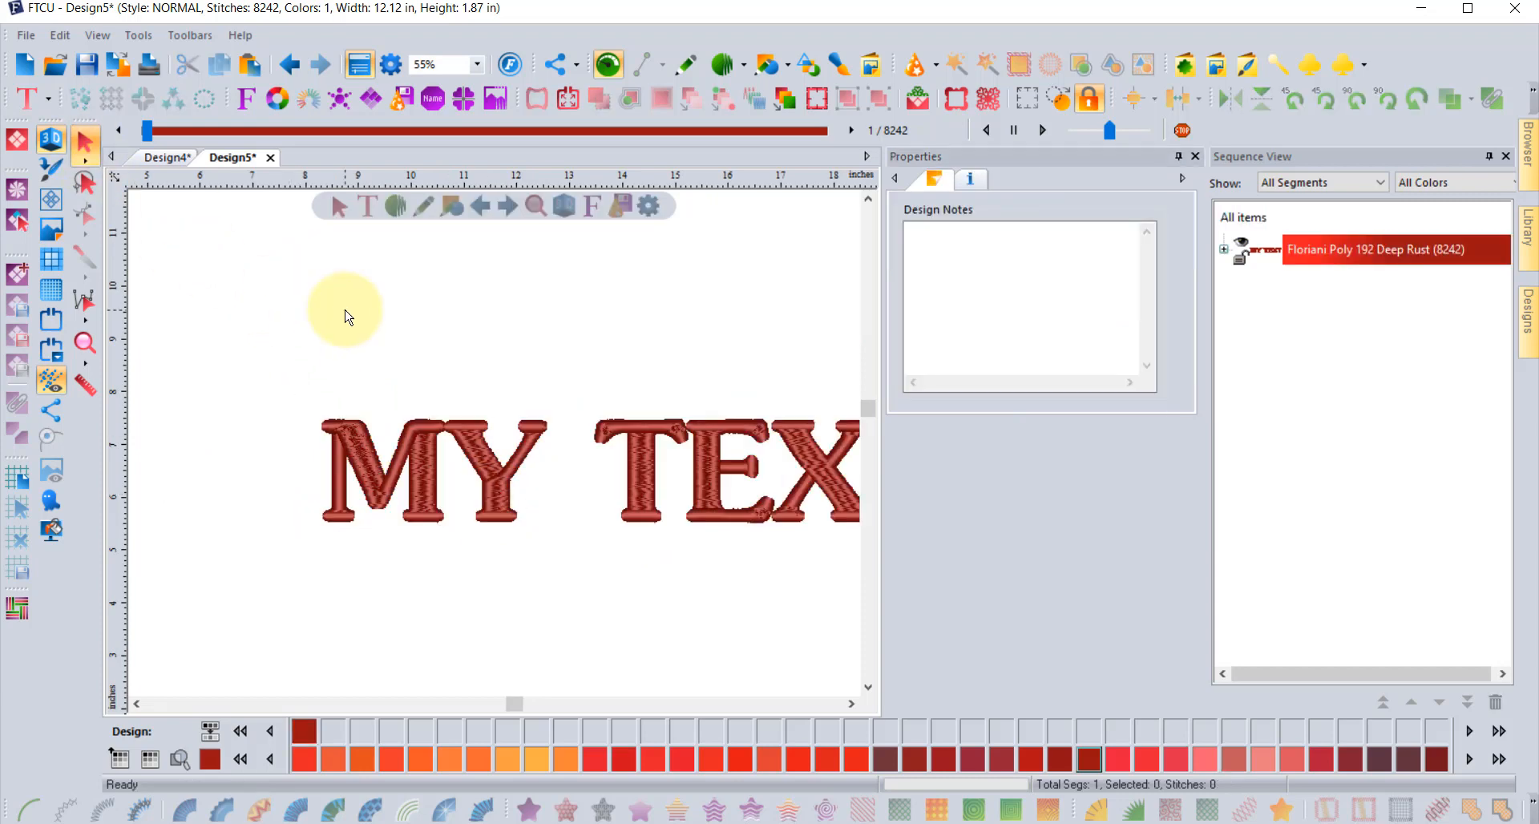
{"action": "left_click", "coordinate": [646, 469]}
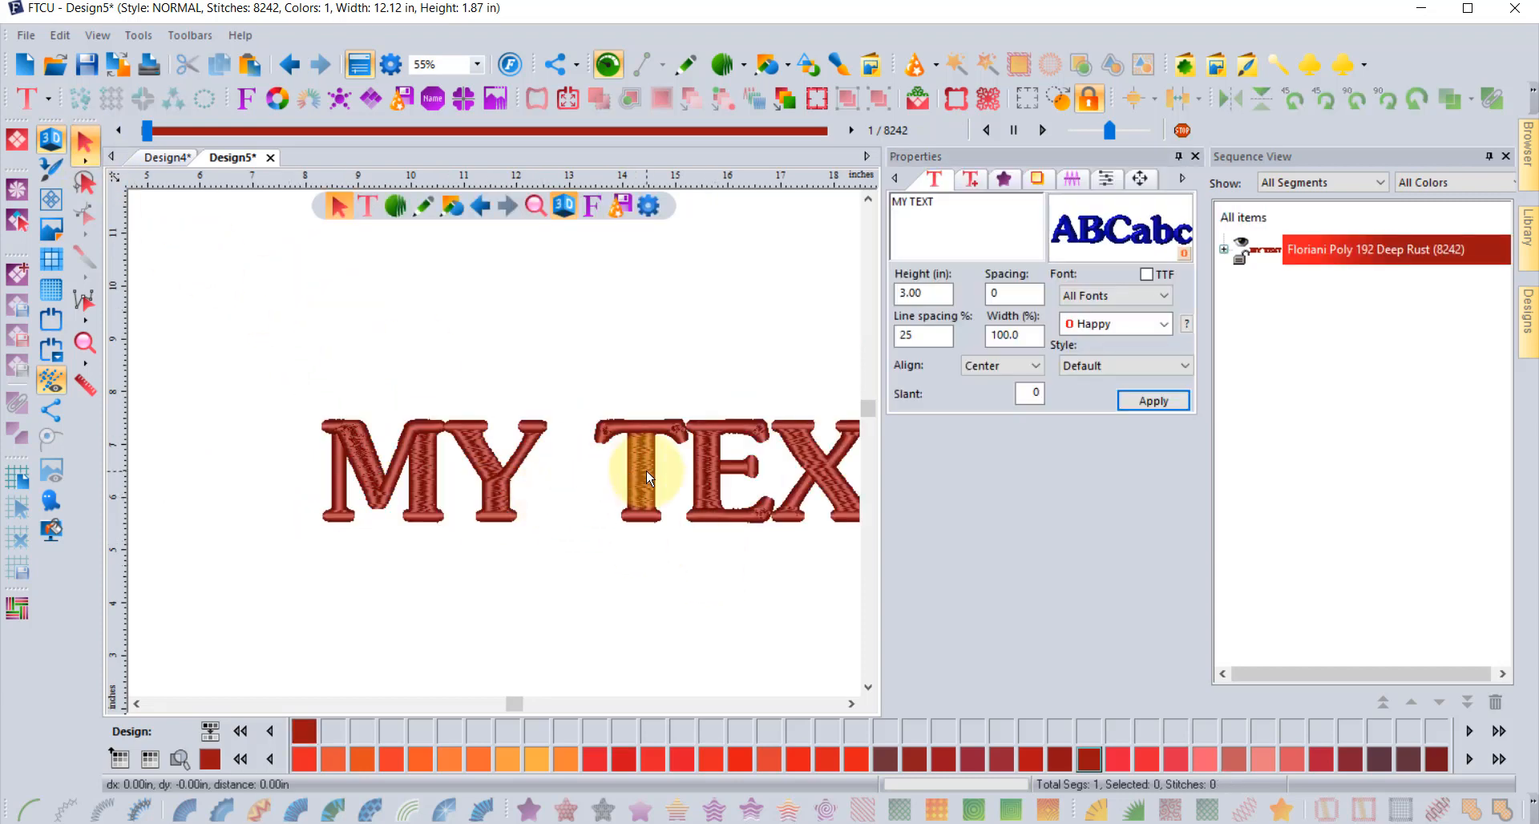
{"action": "left_click", "coordinate": [851, 703]}
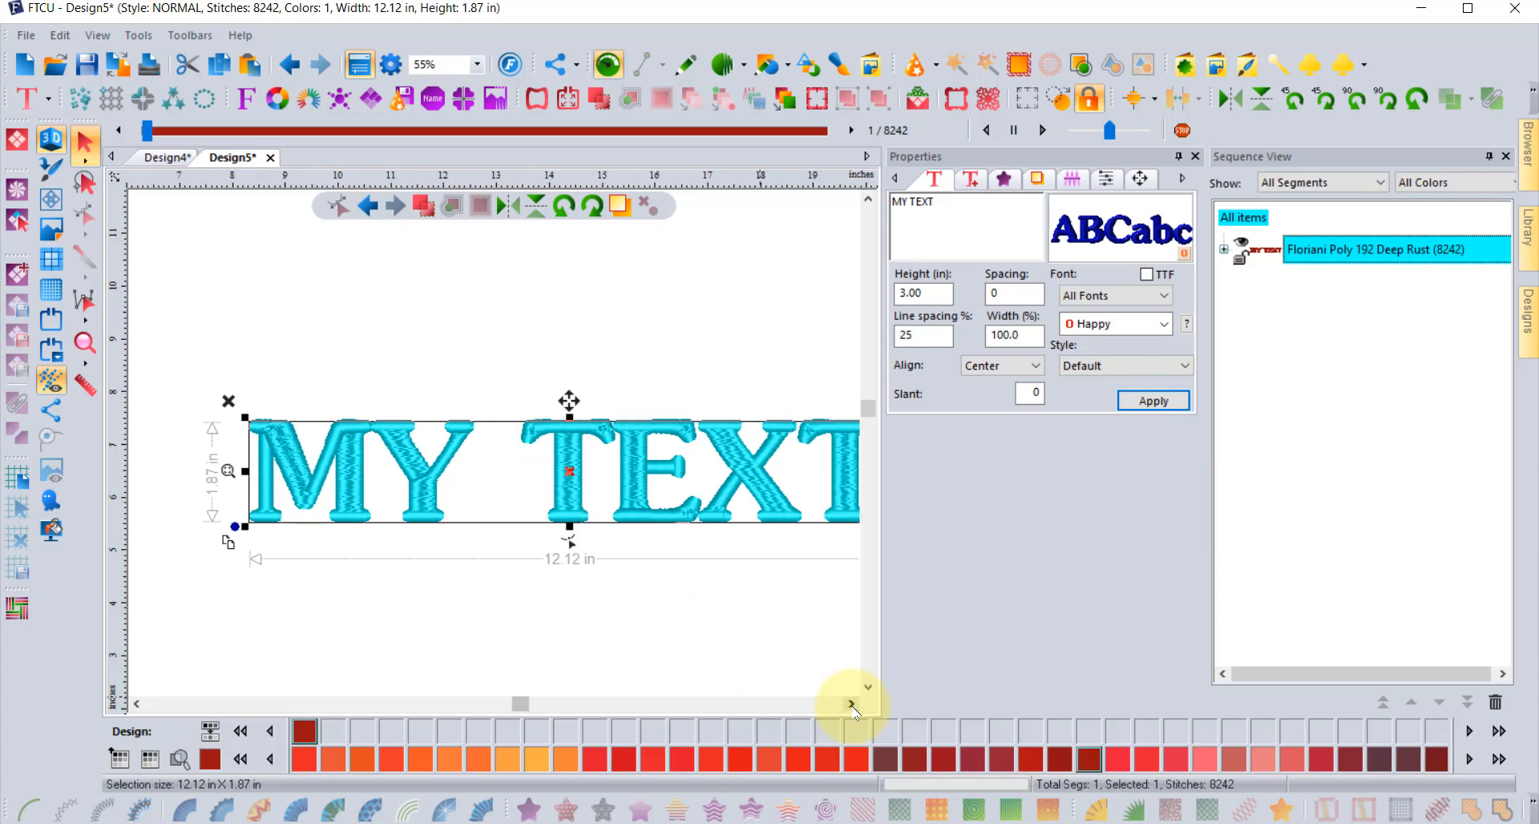
{"action": "left_click", "coordinate": [851, 704]}
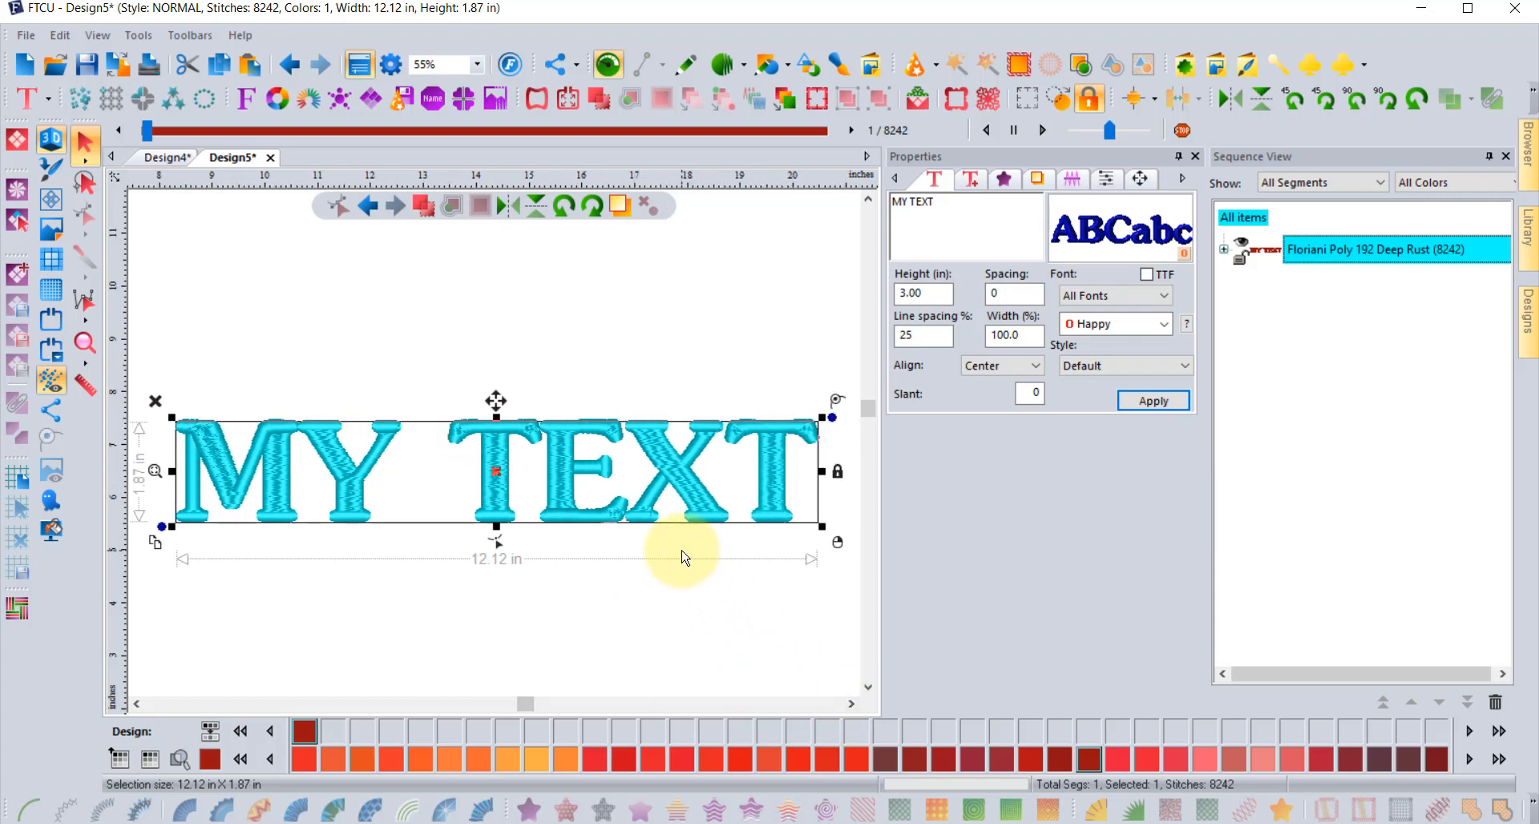